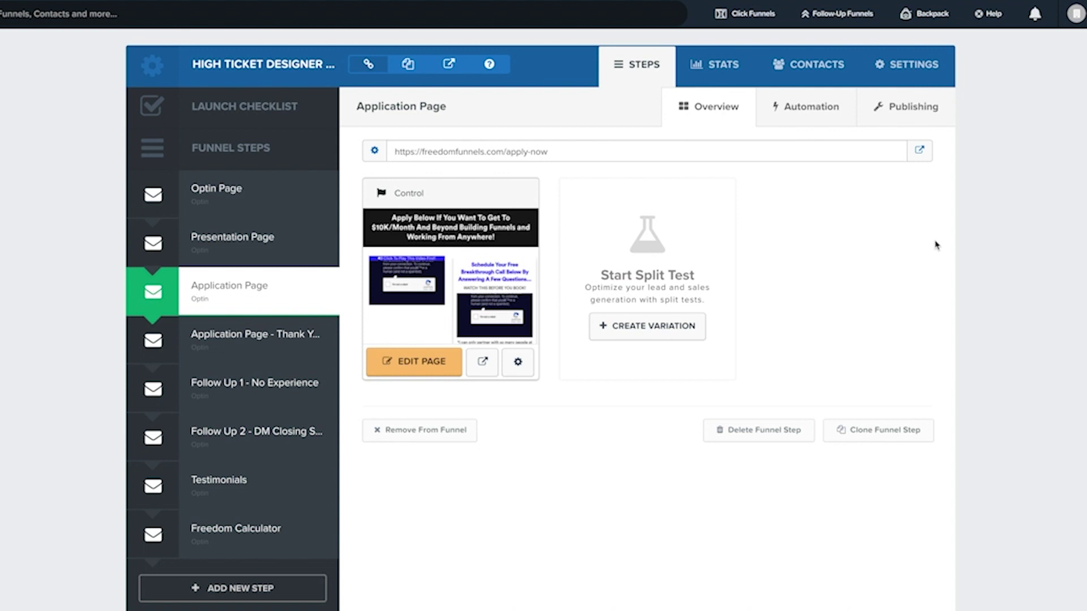
- Preview the live Application Page in a new tab, scroll through its Calendly widget, then return to the editor
click(482, 362)
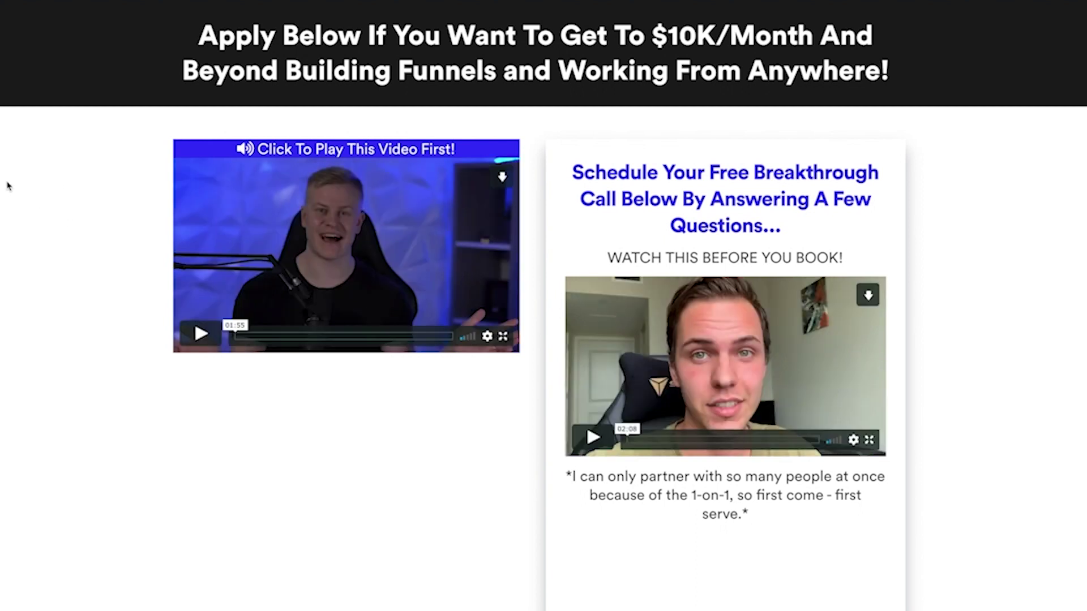
scroll(21, 184, down, 2)
scroll(20, 190, up, 2)
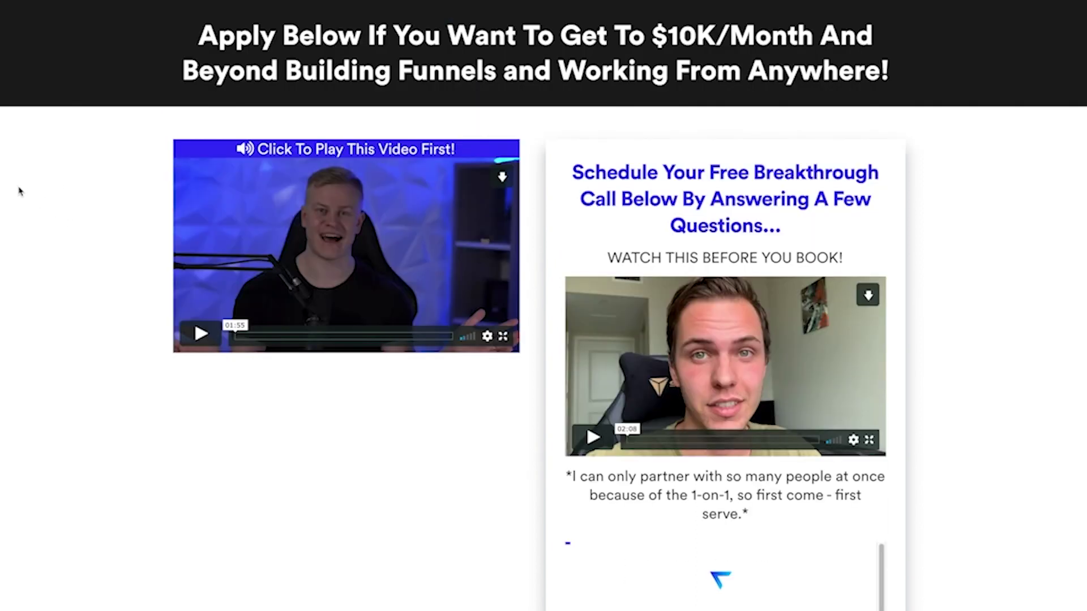
scroll(20, 190, down, 5)
scroll(22, 186, up, 3)
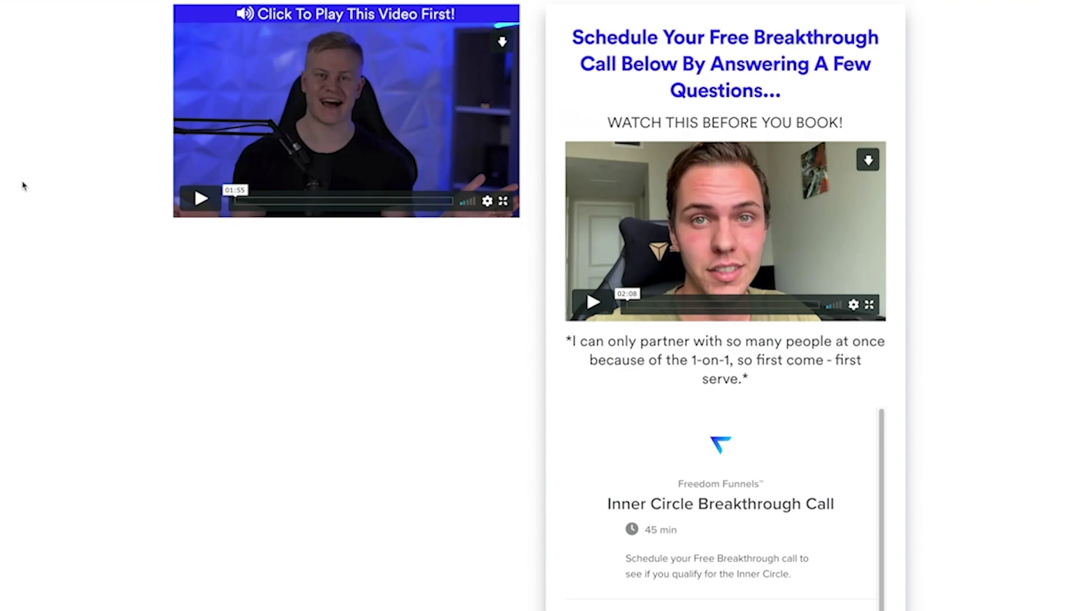
scroll(23, 185, up, 2)
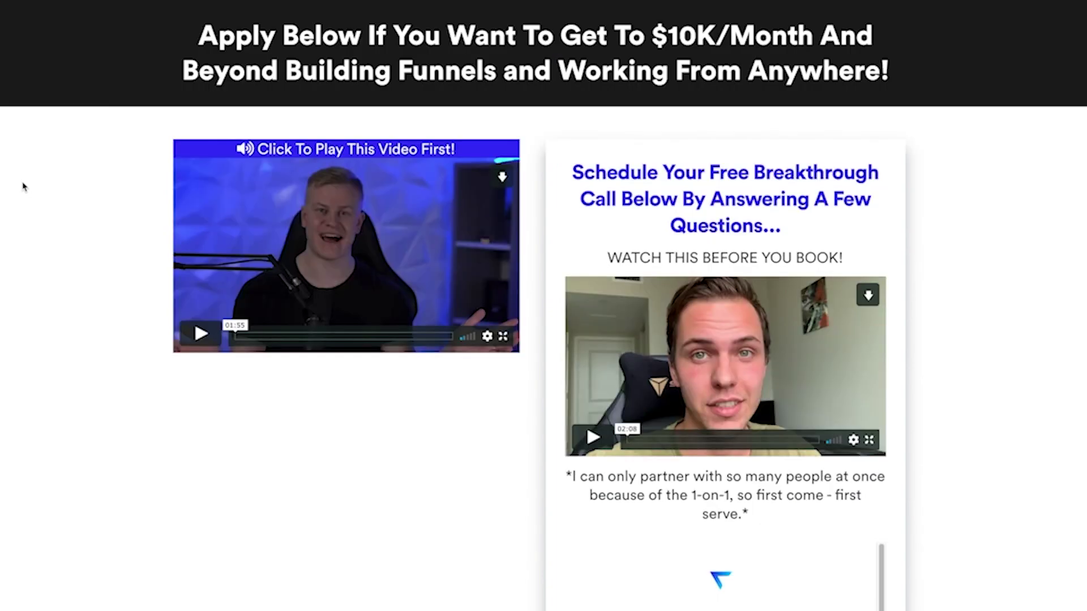
scroll(25, 187, down, 3)
scroll(30, 187, down, 6)
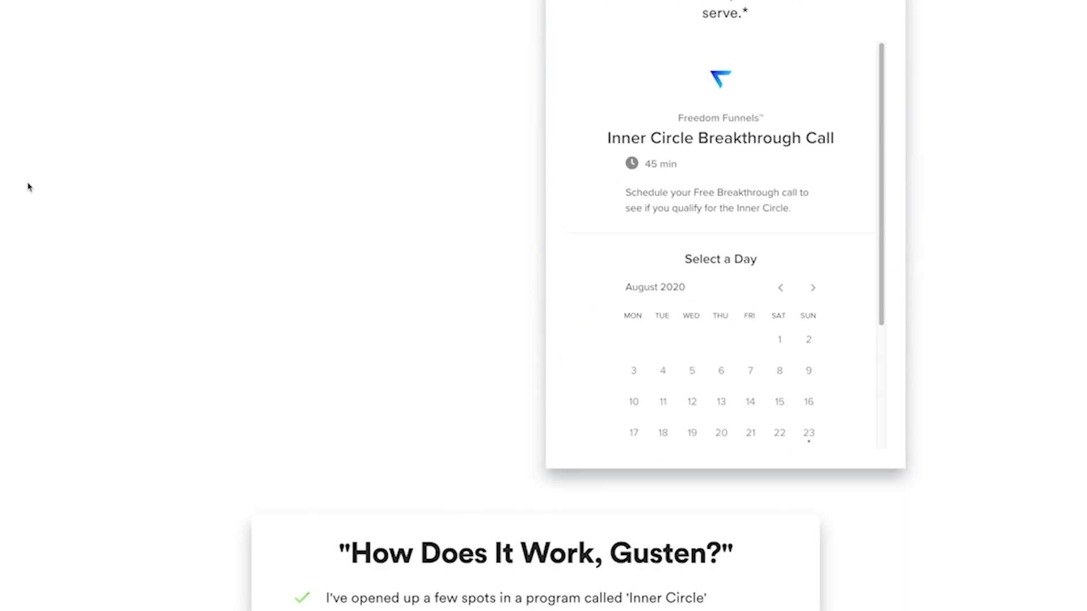
scroll(32, 182, up, 1)
scroll(672, 237, up, 2)
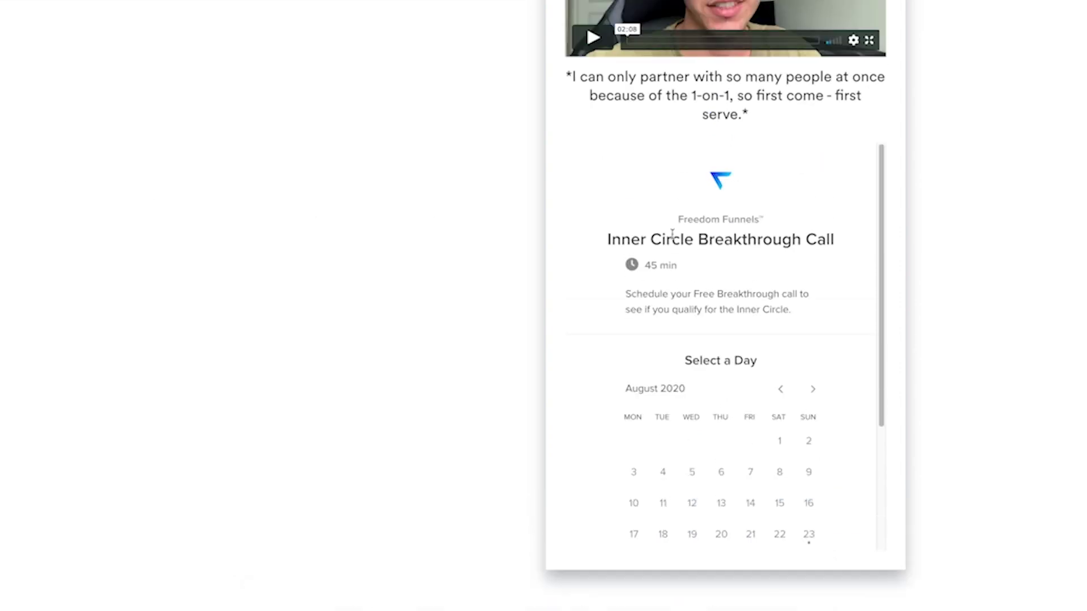
scroll(672, 234, down, 2)
scroll(660, 227, down, 2)
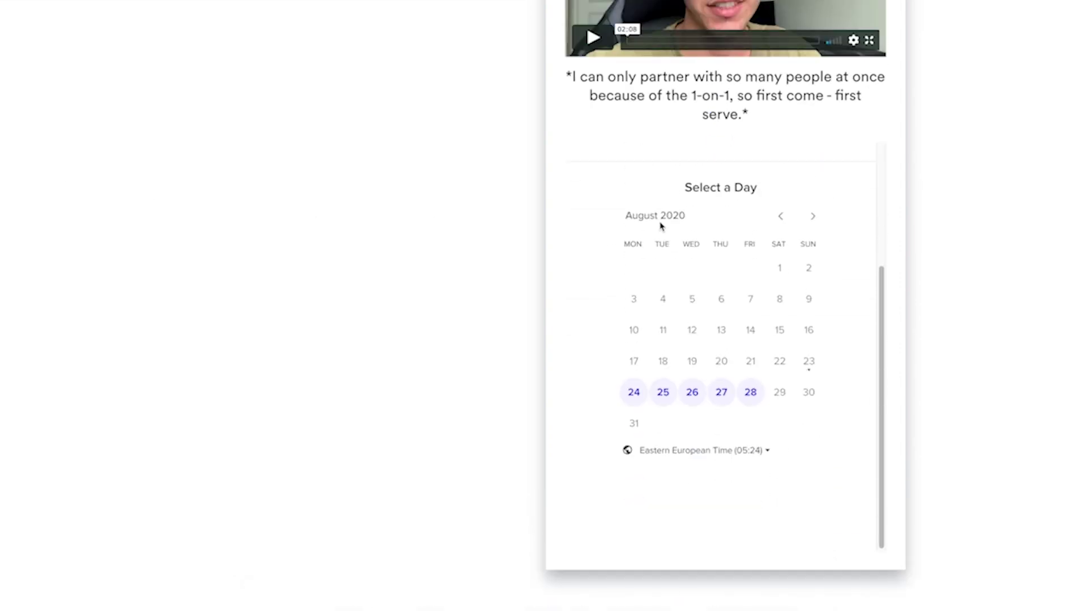
scroll(655, 229, up, 3)
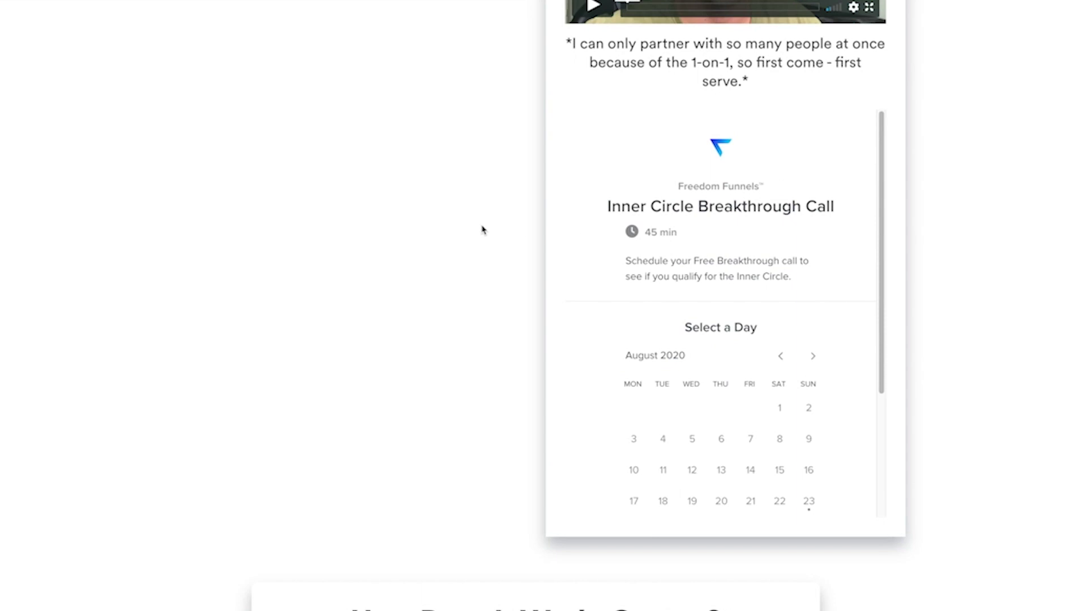
scroll(482, 230, up, 7)
scroll(400, 413, down, 4)
scroll(430, 407, up, 4)
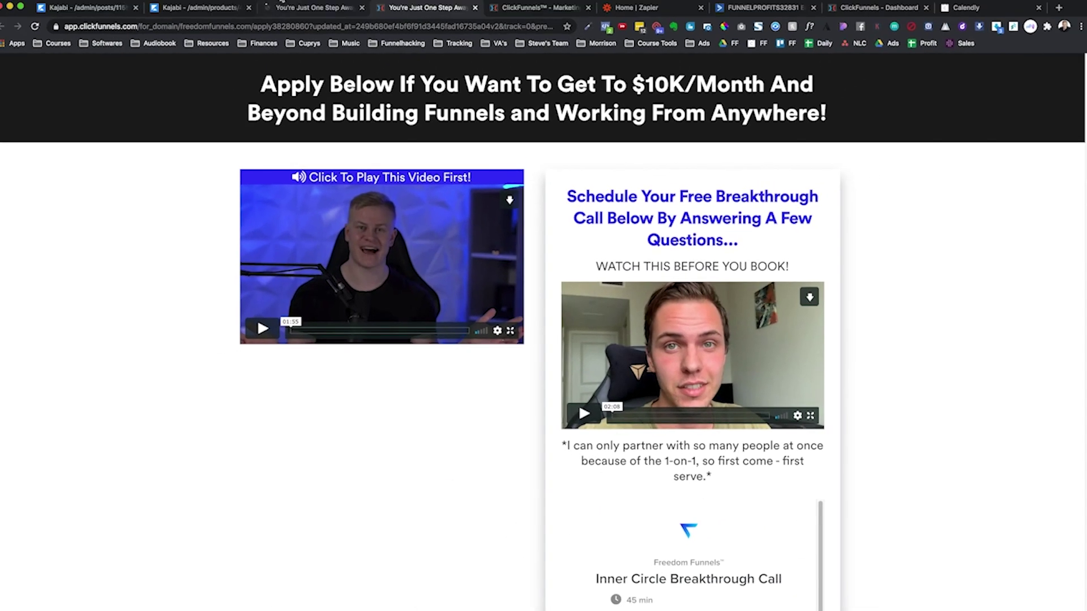
click(317, 9)
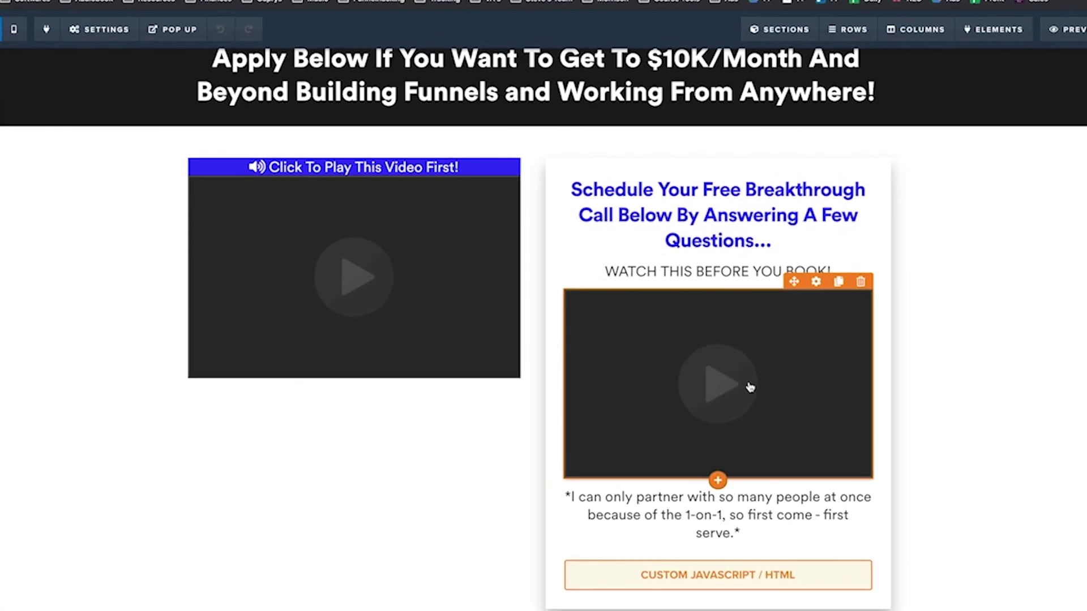
- Add a new Custom JS/HTML element directly below the headline
scroll(561, 168, up, 1)
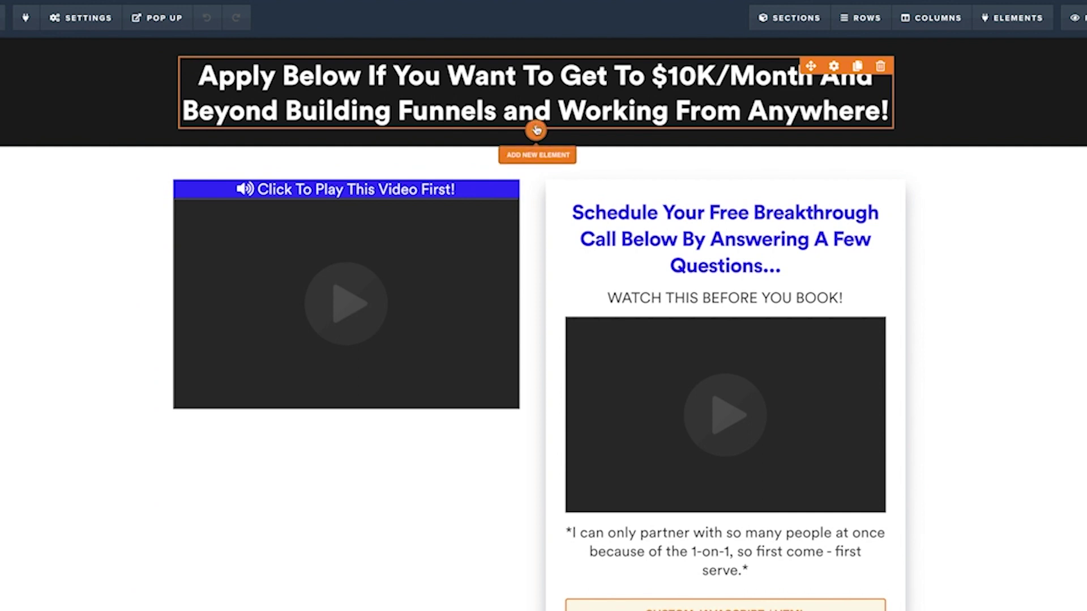
click(536, 131)
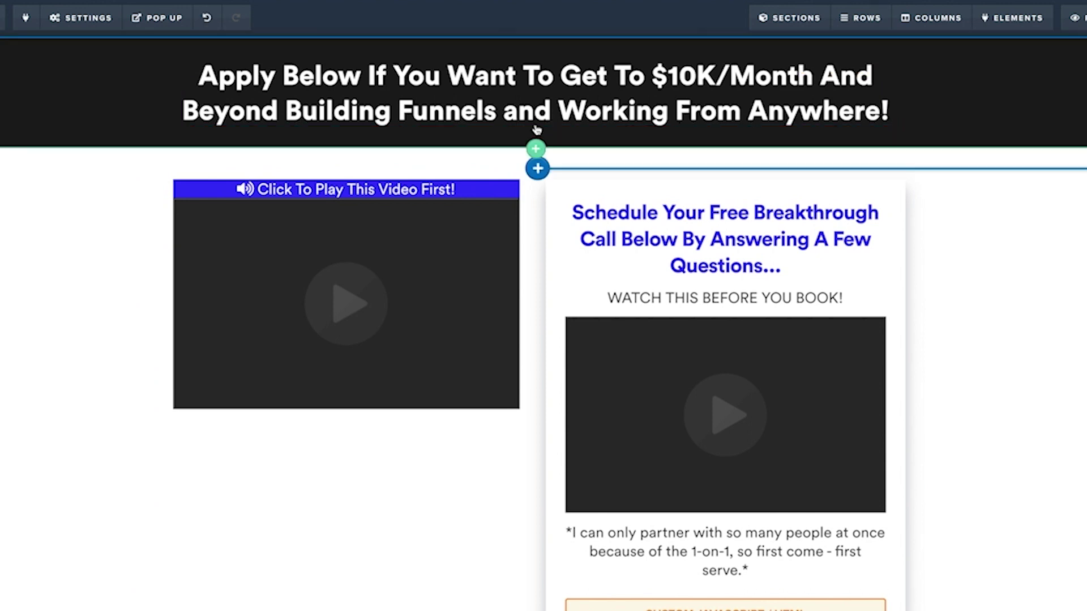
scroll(974, 314, down, 5)
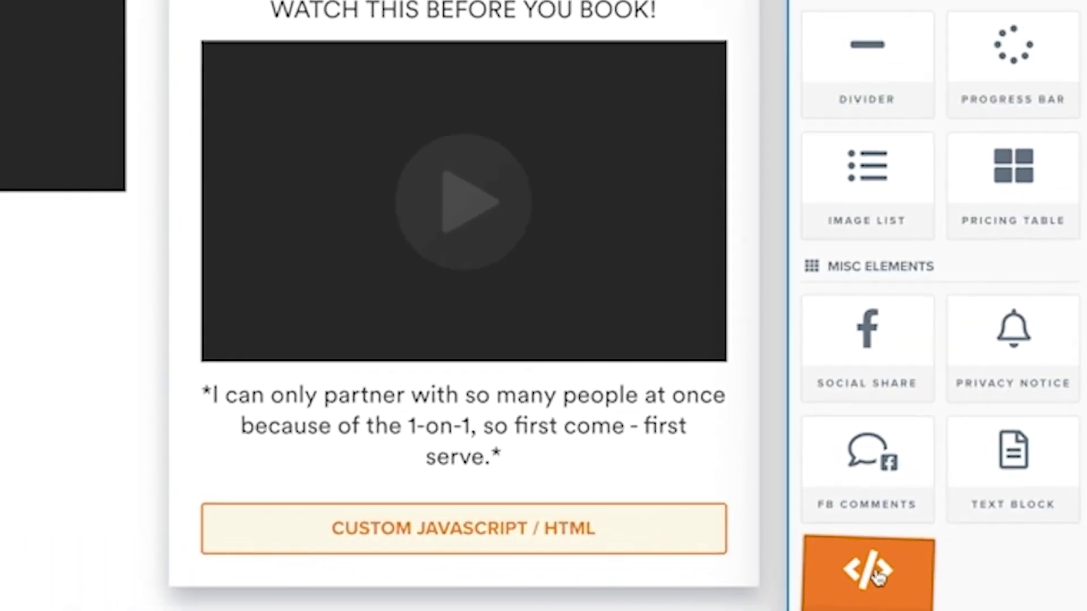
click(847, 546)
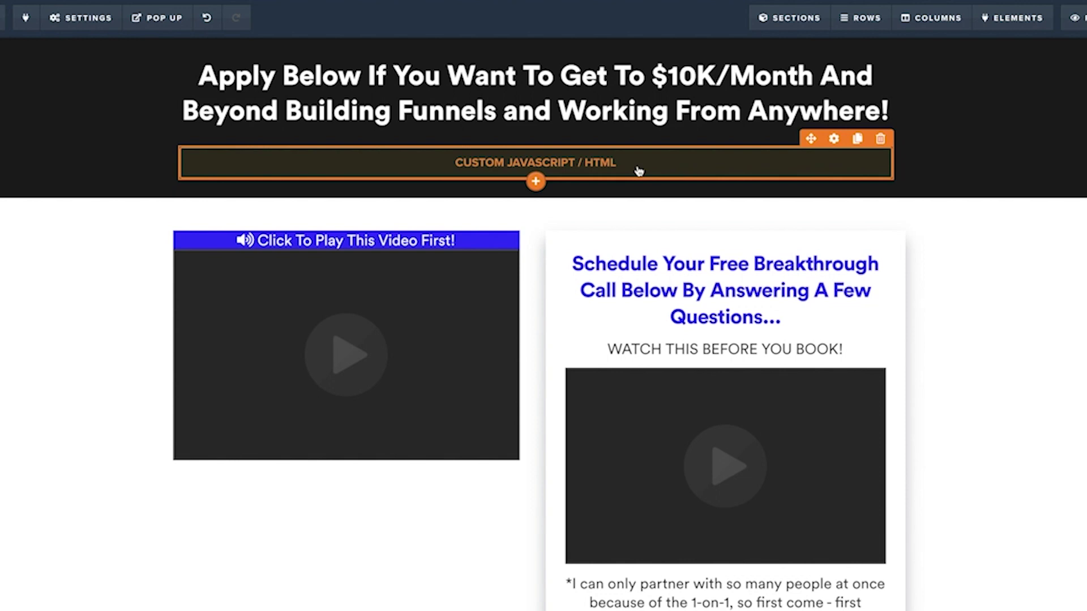
click(618, 172)
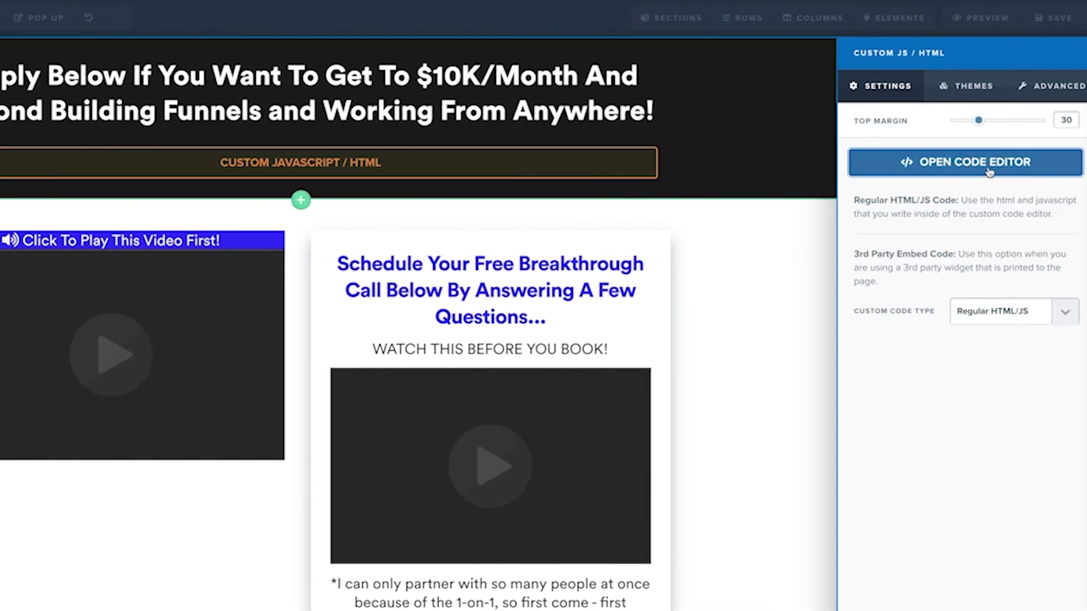
click(989, 170)
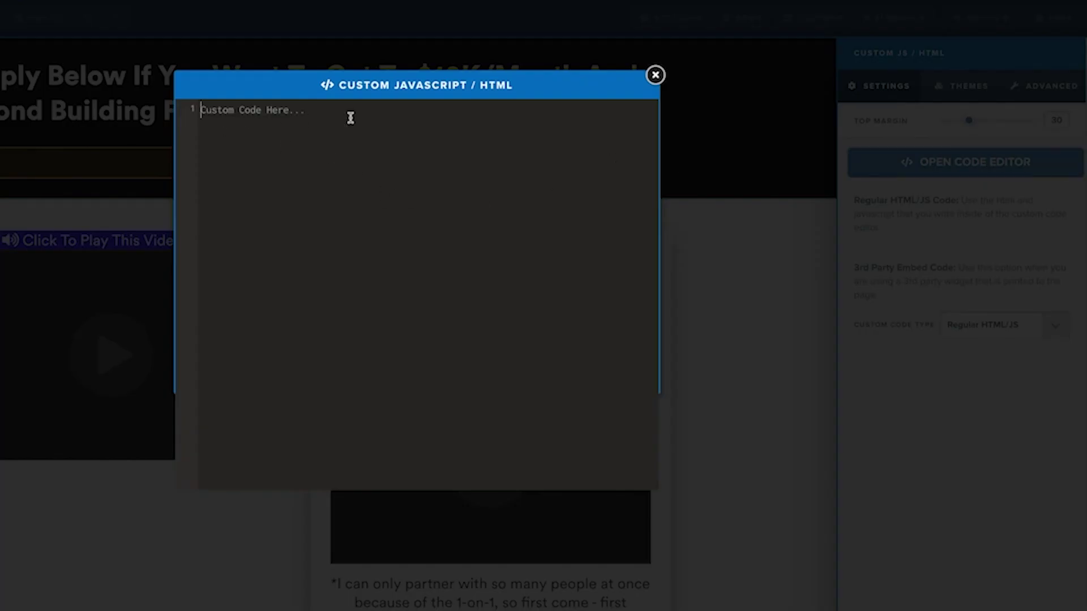
click(17, 129)
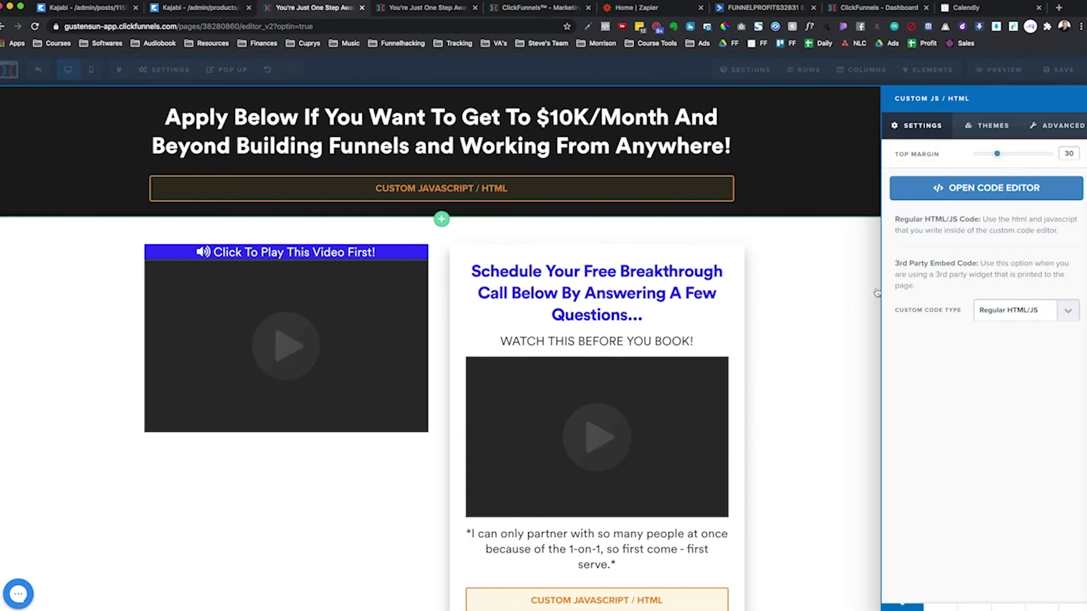
- Set its Custom Code Type to 3rd Party Embed Codes and inspect the existing Calendly embed code
click(981, 313)
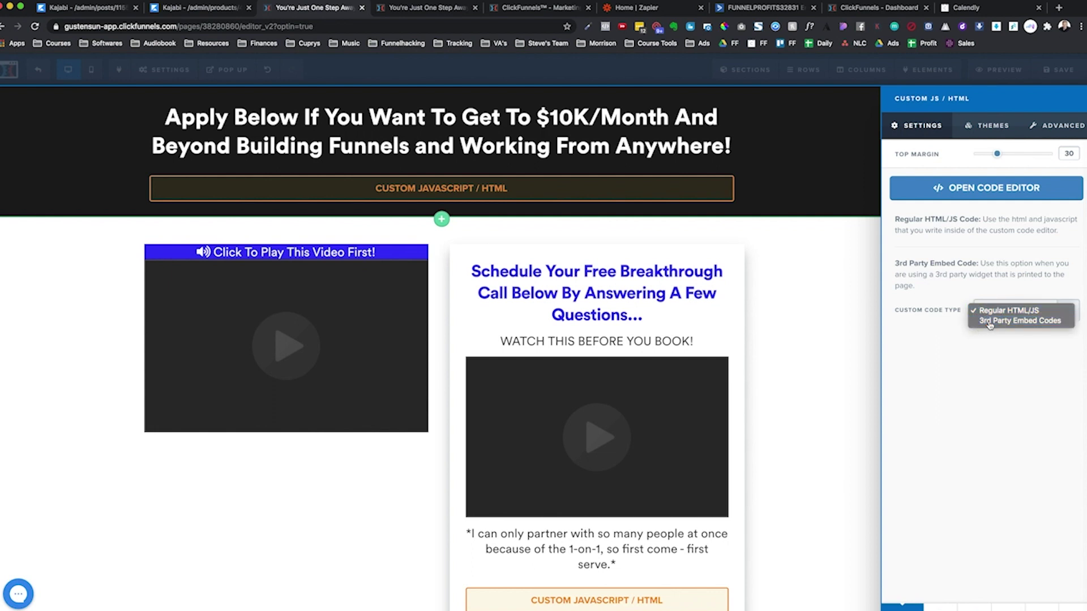
click(989, 321)
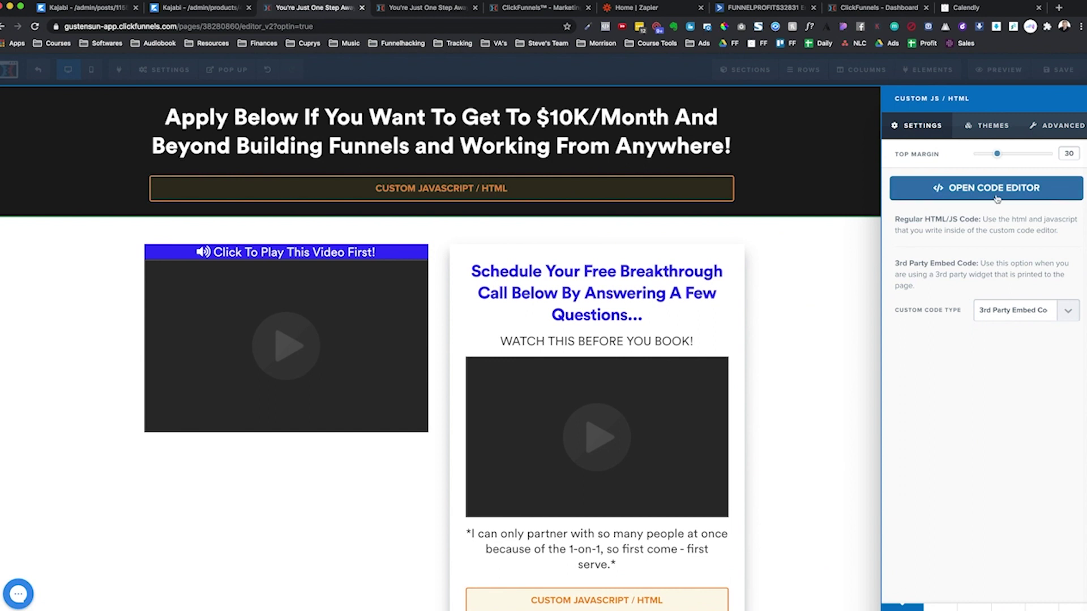
click(962, 192)
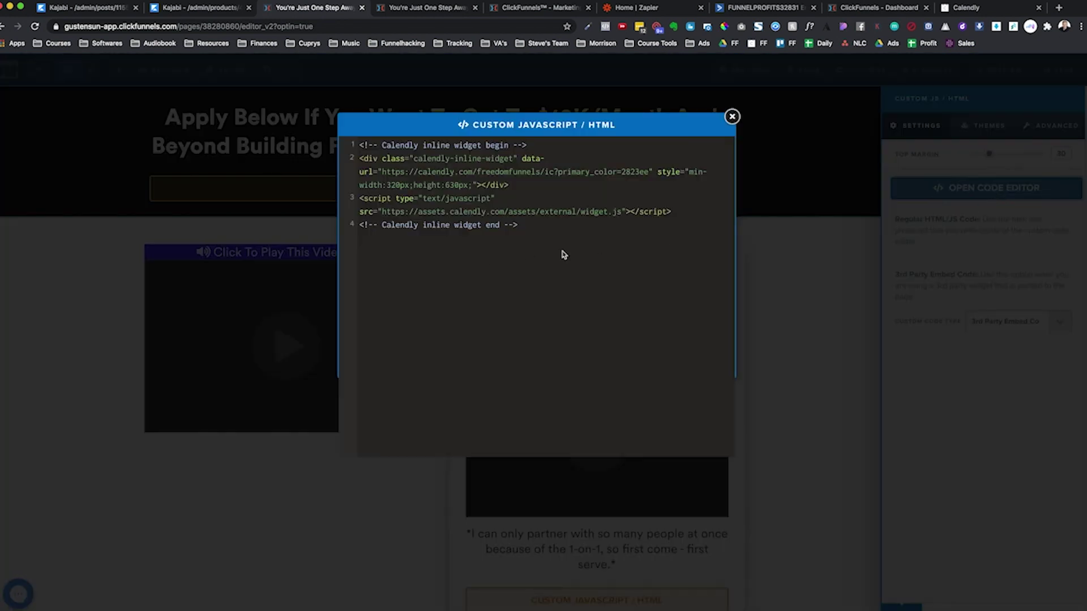
click(818, 217)
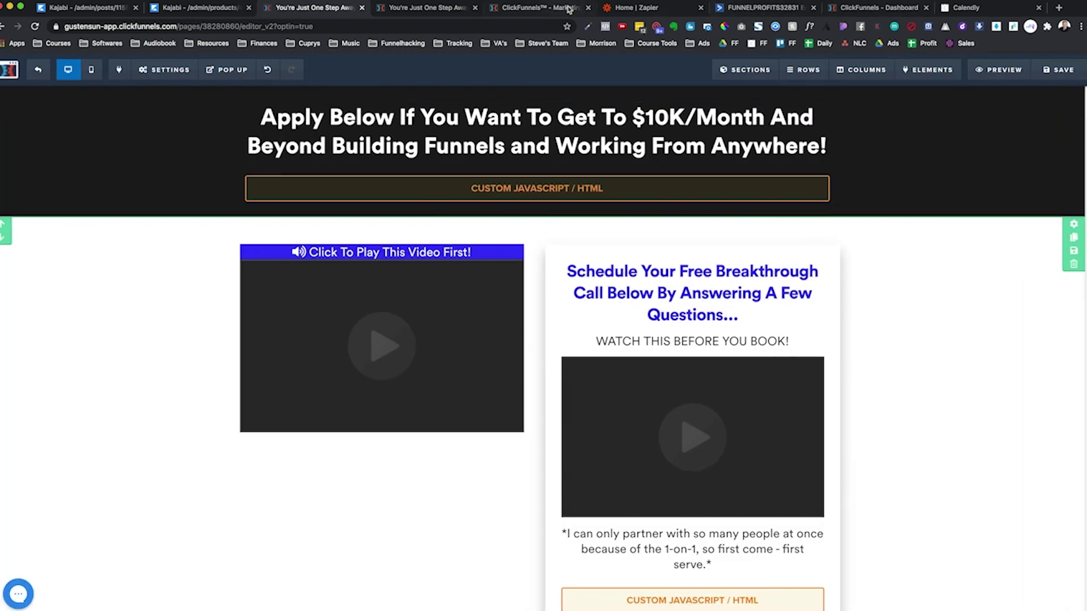
- In Calendly, edit the Inner Circle Breakthrough Call event and expand its name and description details
click(968, 8)
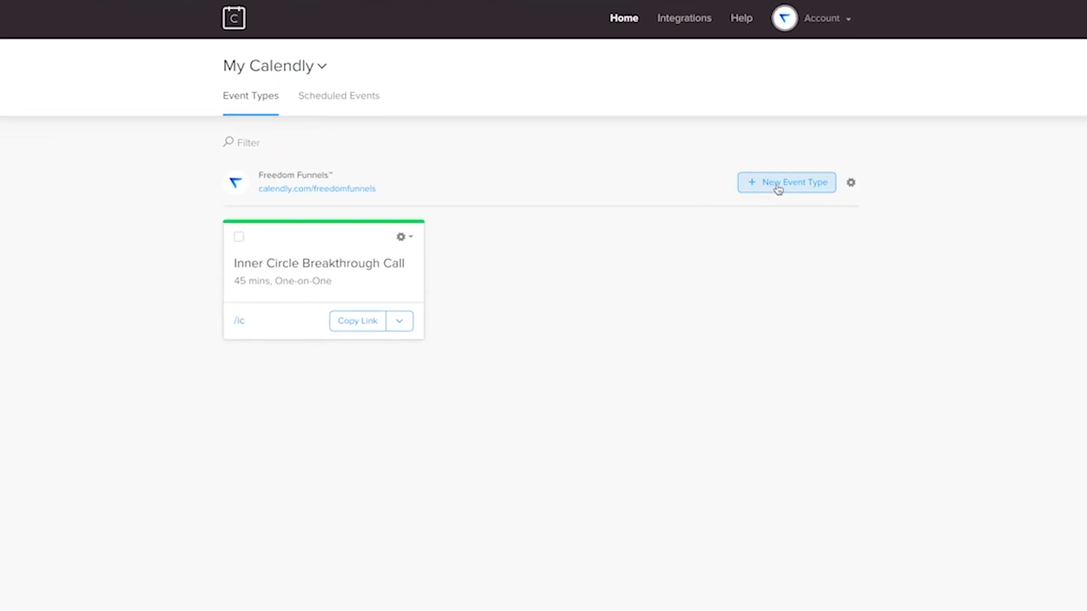
click(403, 238)
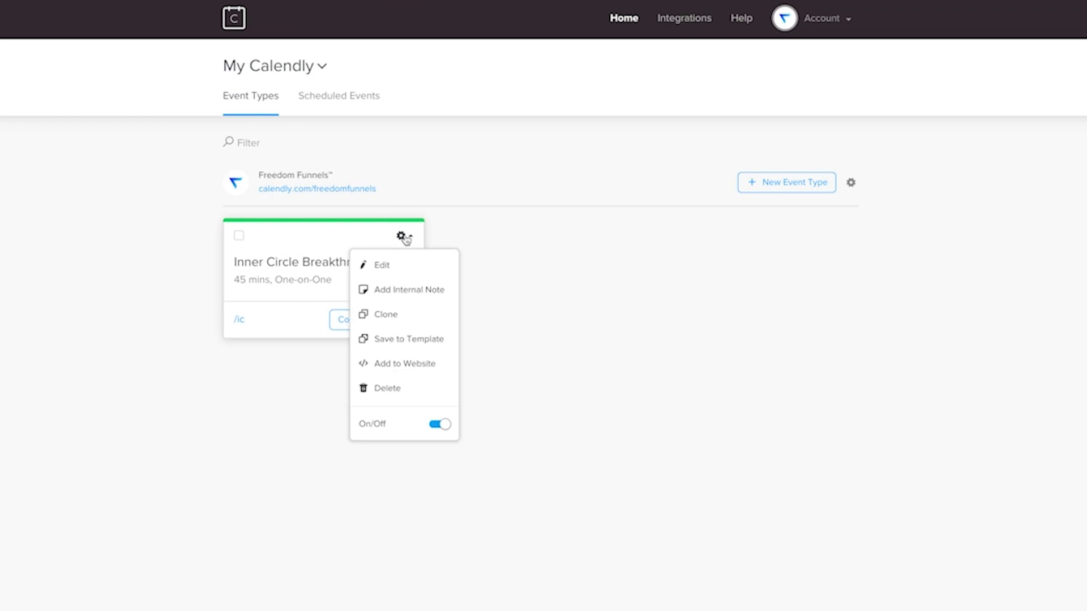
click(402, 271)
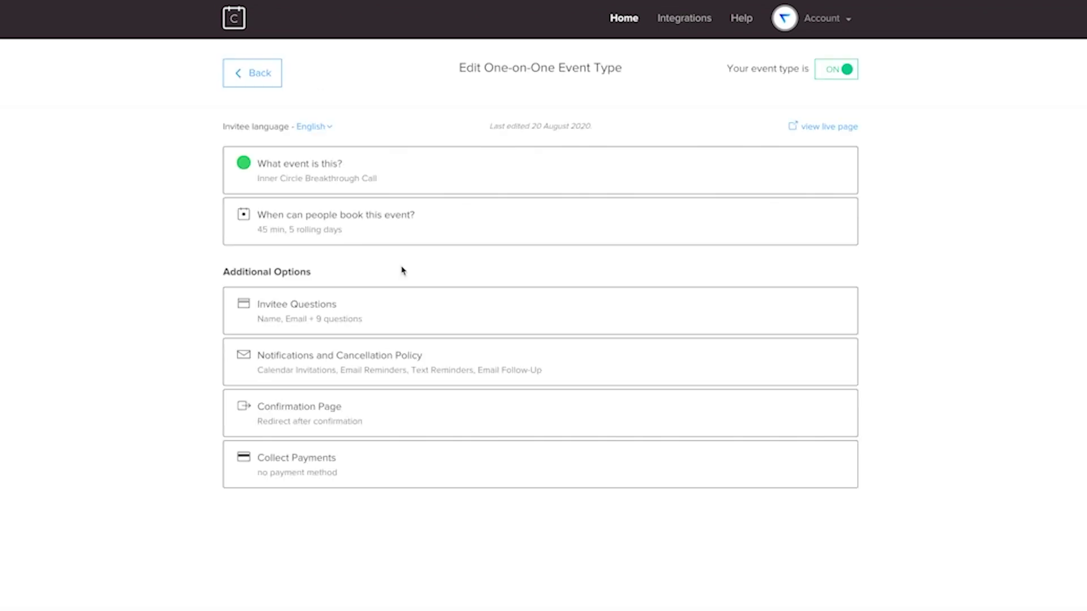
click(346, 179)
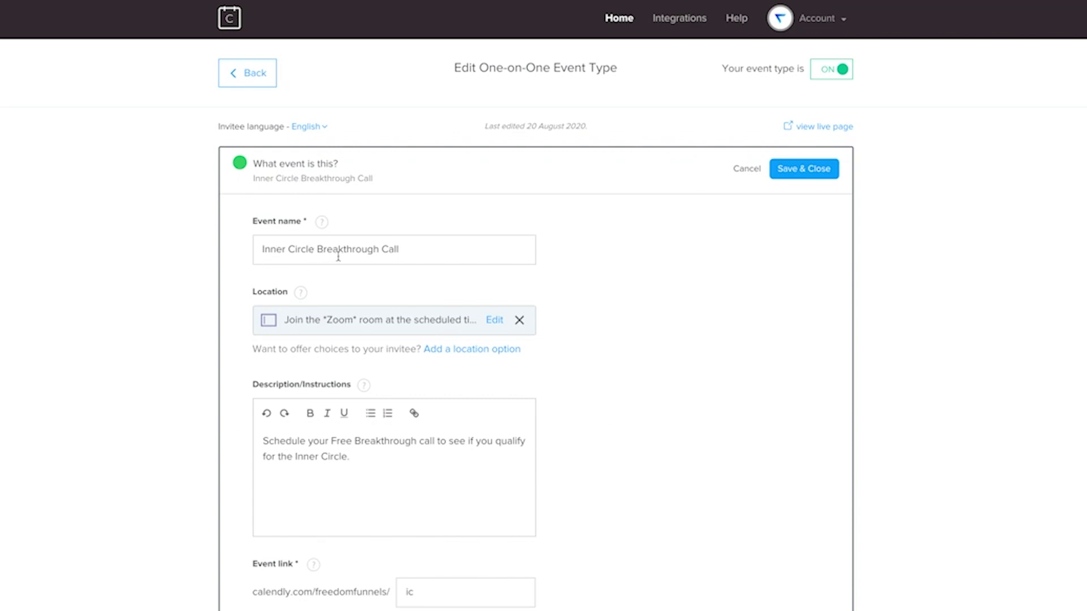
drag(366, 464, 274, 444)
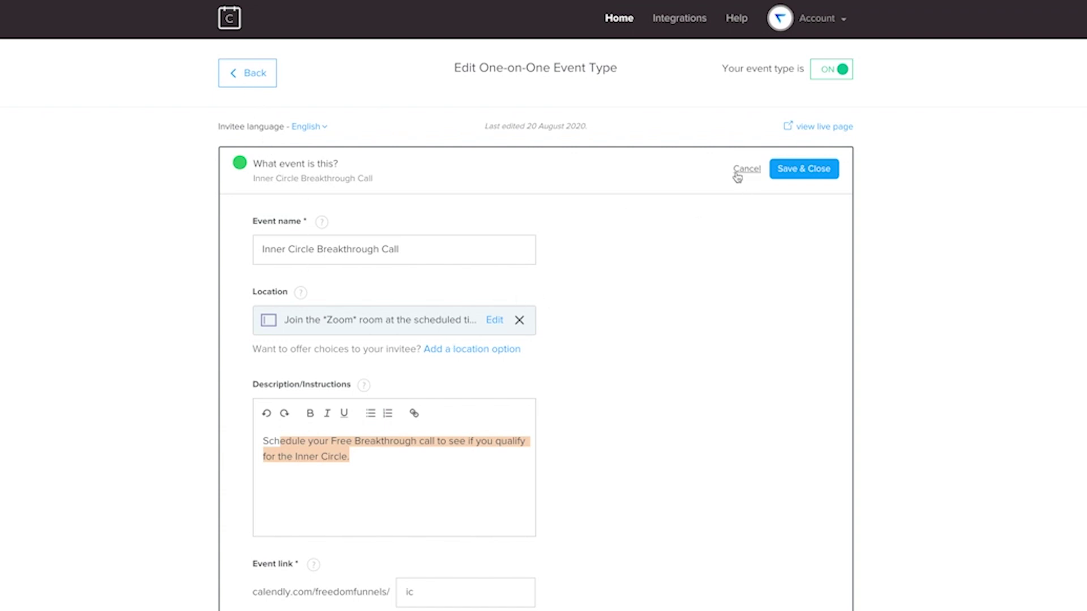
scroll(632, 253, down, 5)
- Open the booking-time settings, cancel the Monday 17 August hours edit, and scroll toward Additional Options
click(408, 384)
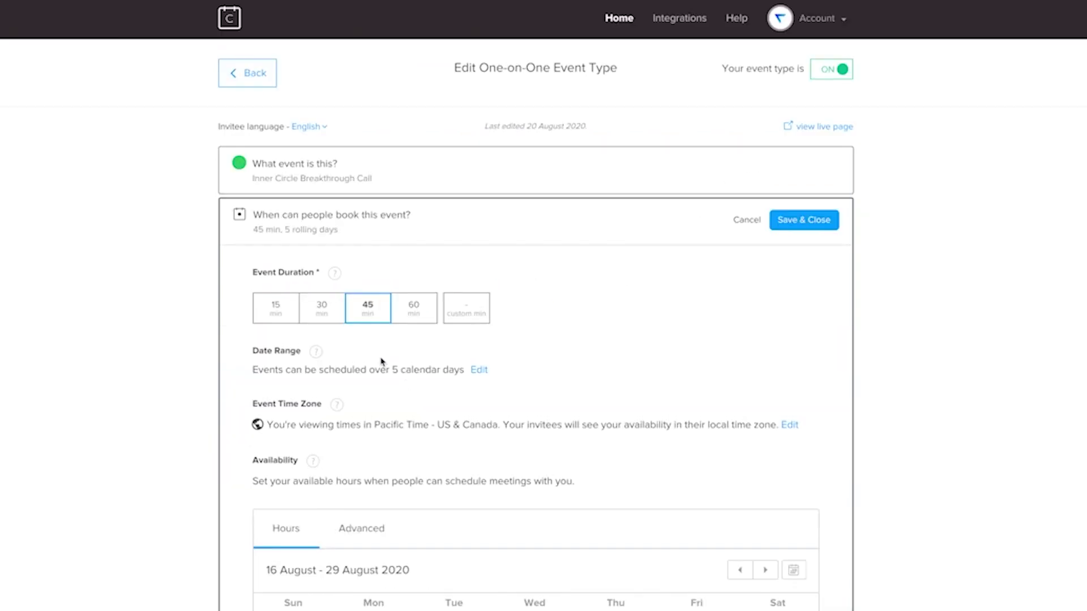
scroll(79, 267, down, 2)
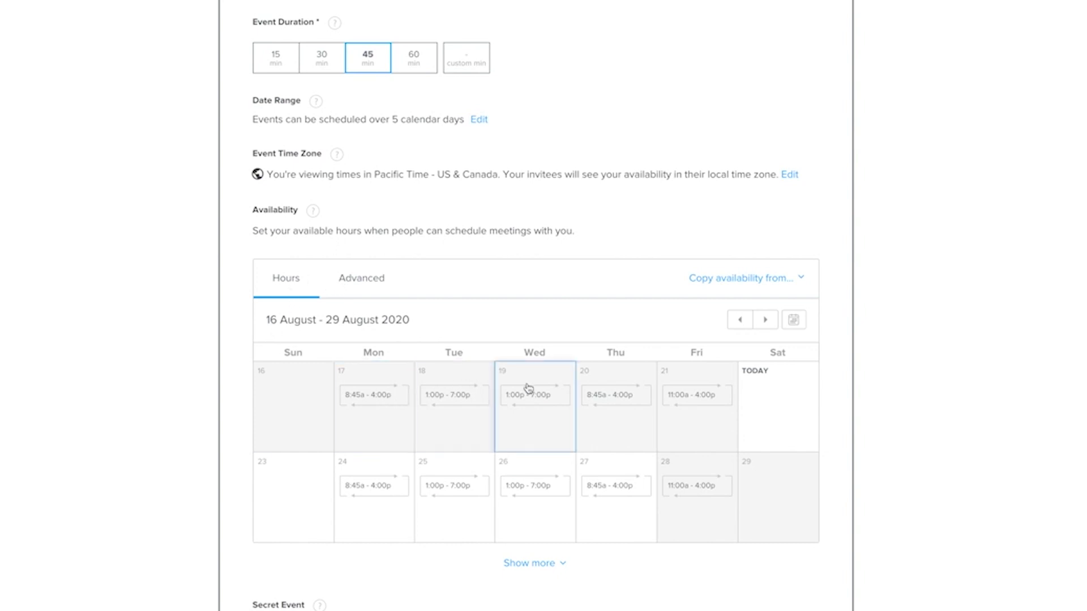
click(362, 400)
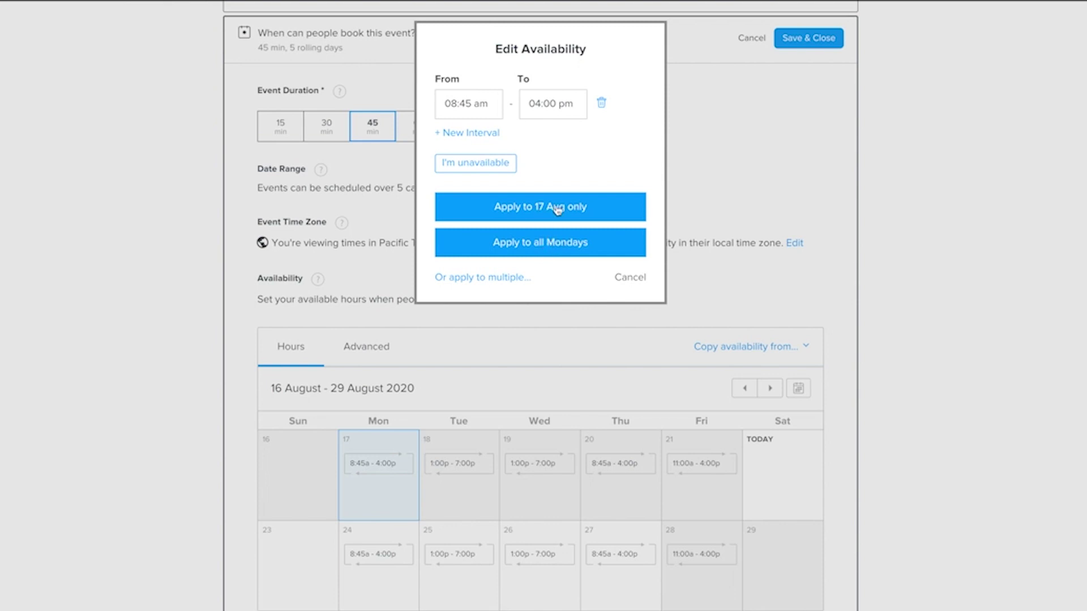
click(110, 417)
scroll(589, 398, down, 1)
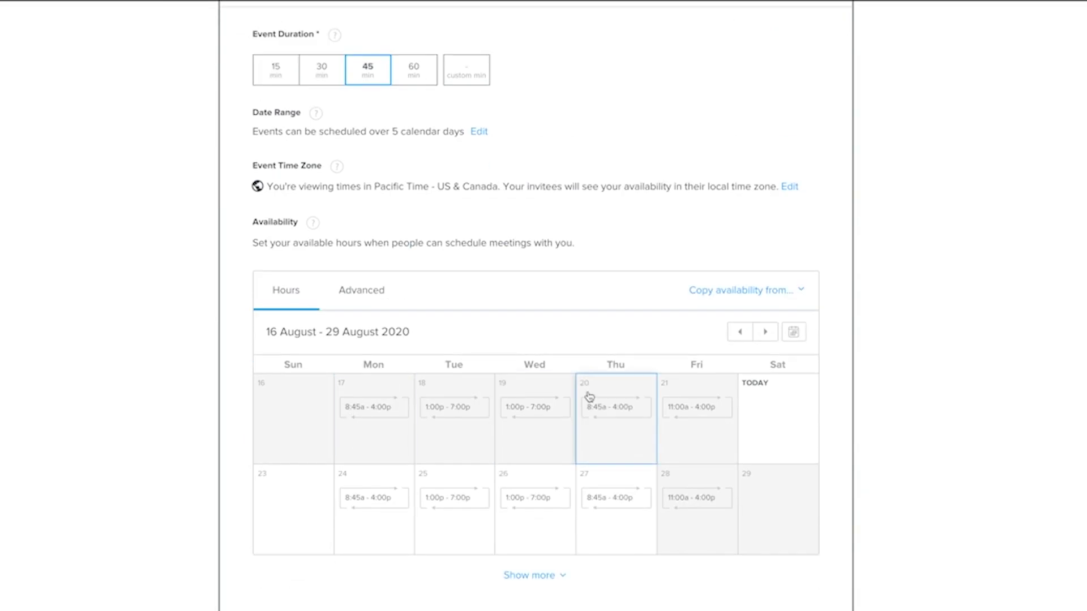
scroll(463, 346, down, 6)
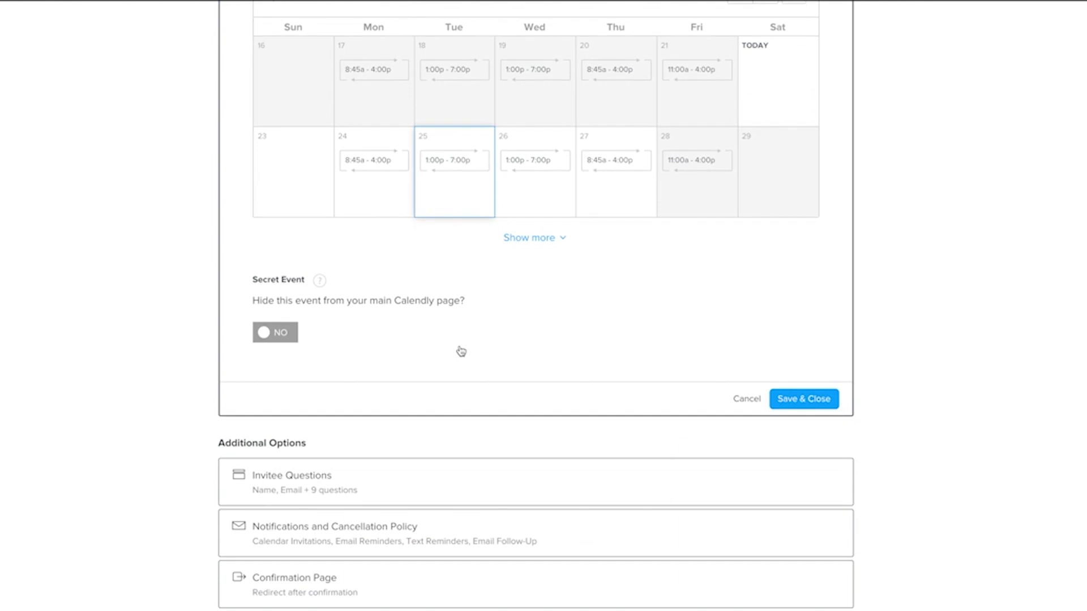
- Expand Invitee Questions and scroll through the booking form questions
click(401, 485)
scroll(402, 485, down, 10)
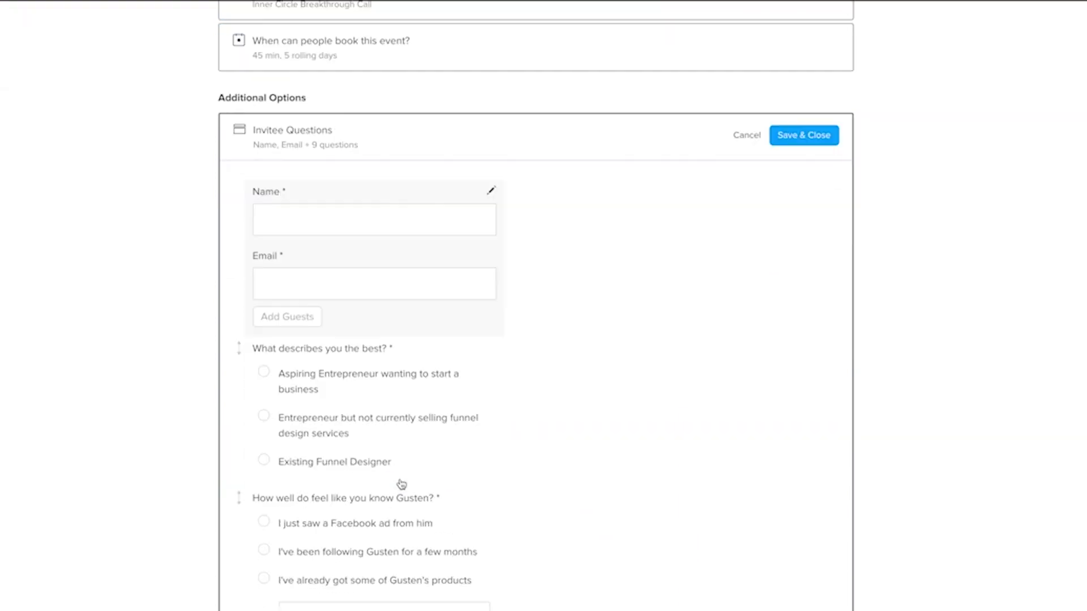
scroll(398, 485, down, 8)
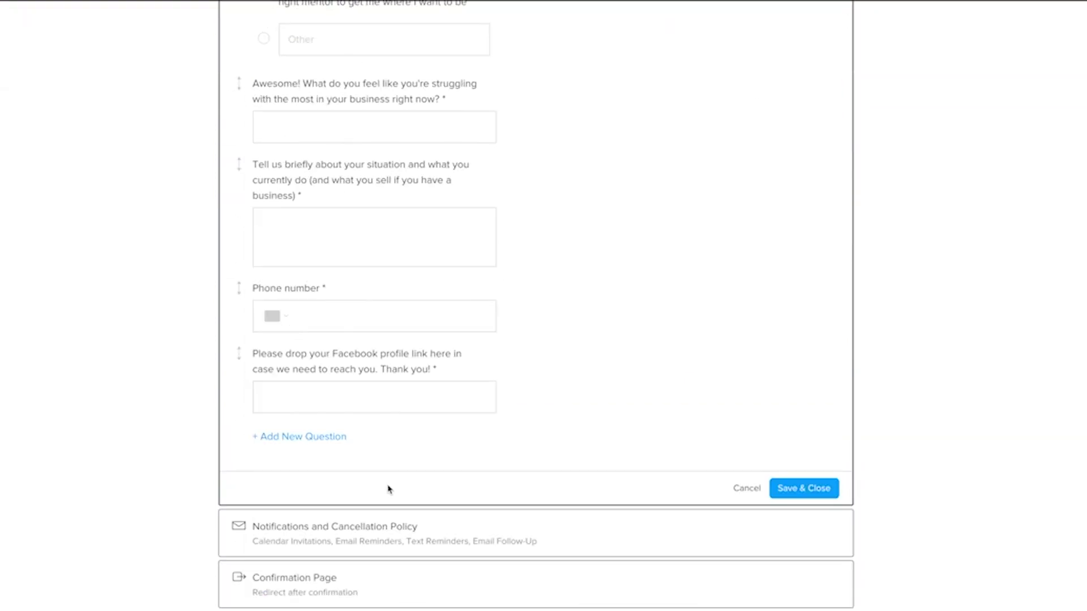
scroll(294, 347, up, 10)
scroll(294, 347, down, 10)
- Expand Notifications and Cancellation Policy and check what Text Reminders do
click(343, 516)
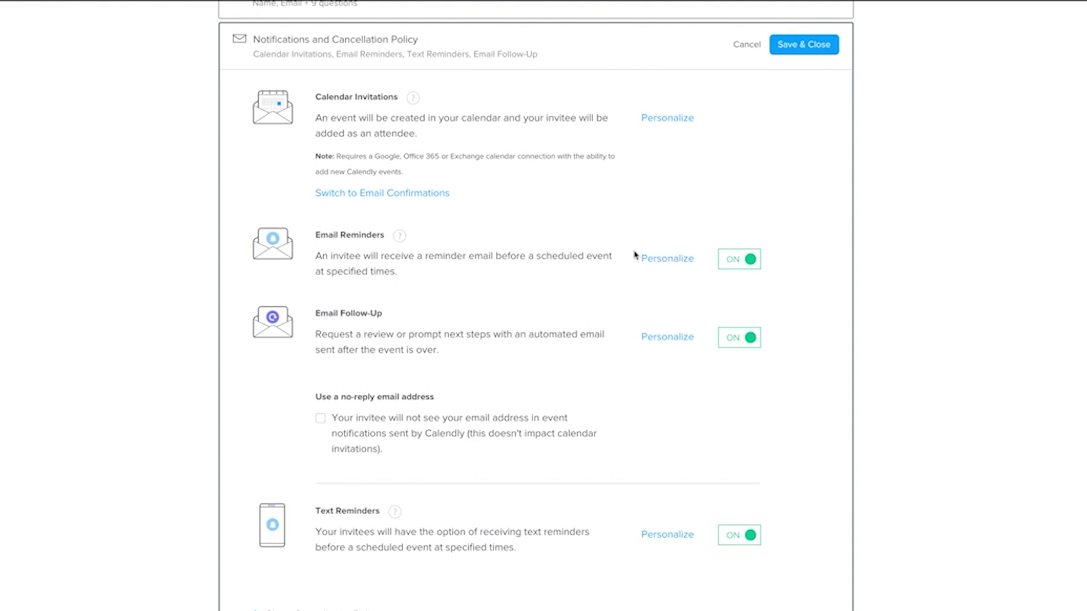
scroll(246, 373, down, 2)
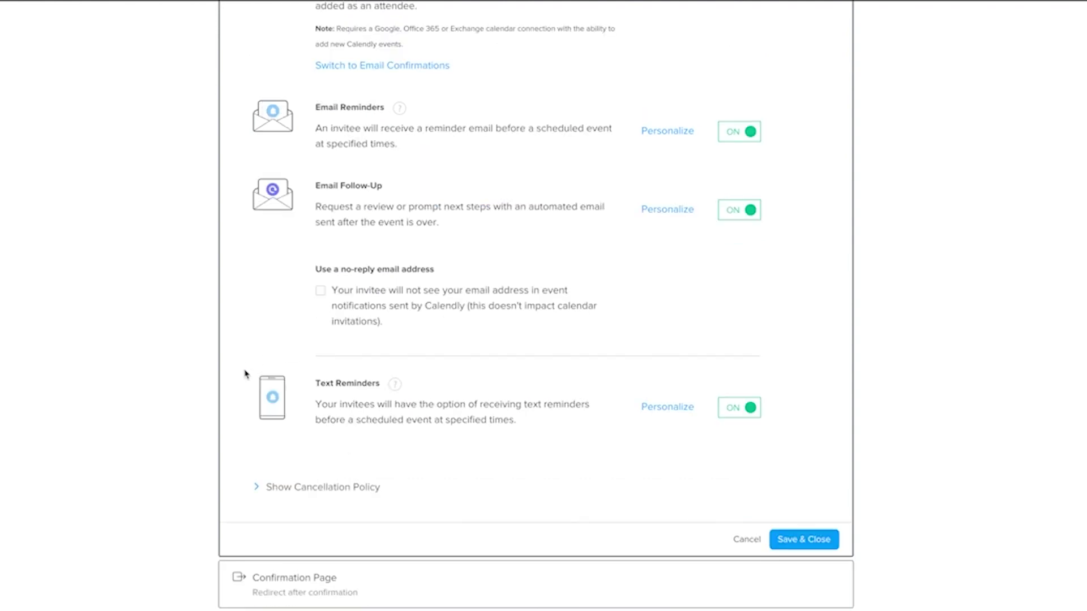
click(396, 385)
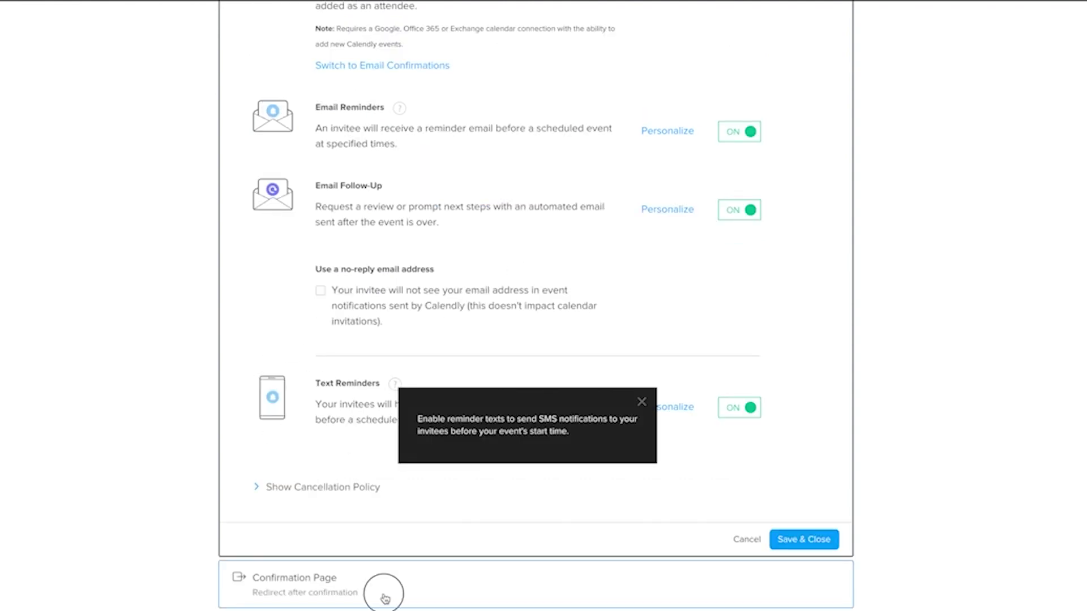
click(381, 589)
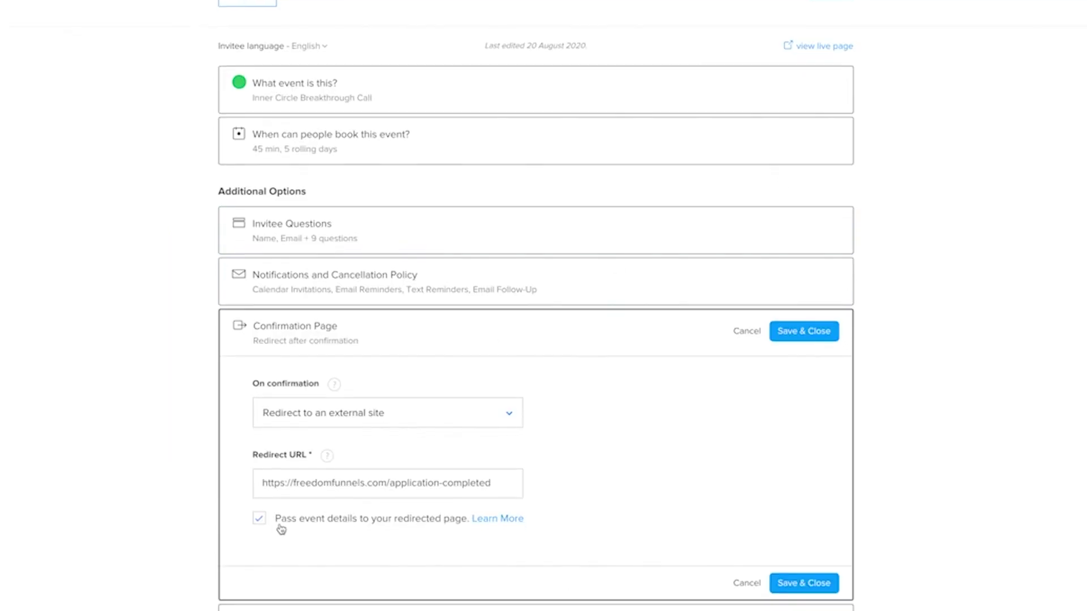
click(368, 422)
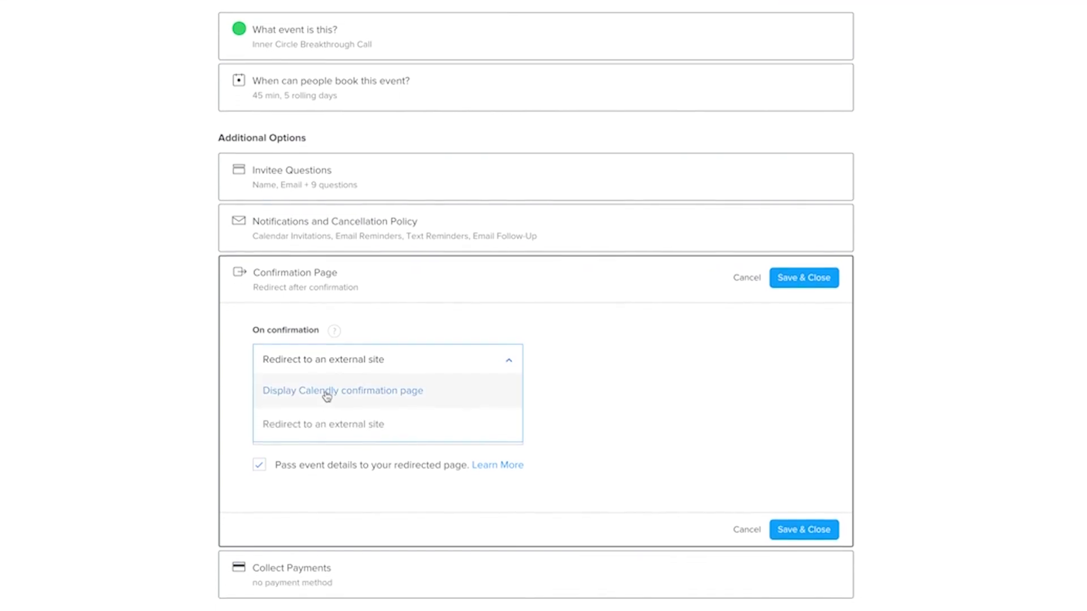
click(378, 370)
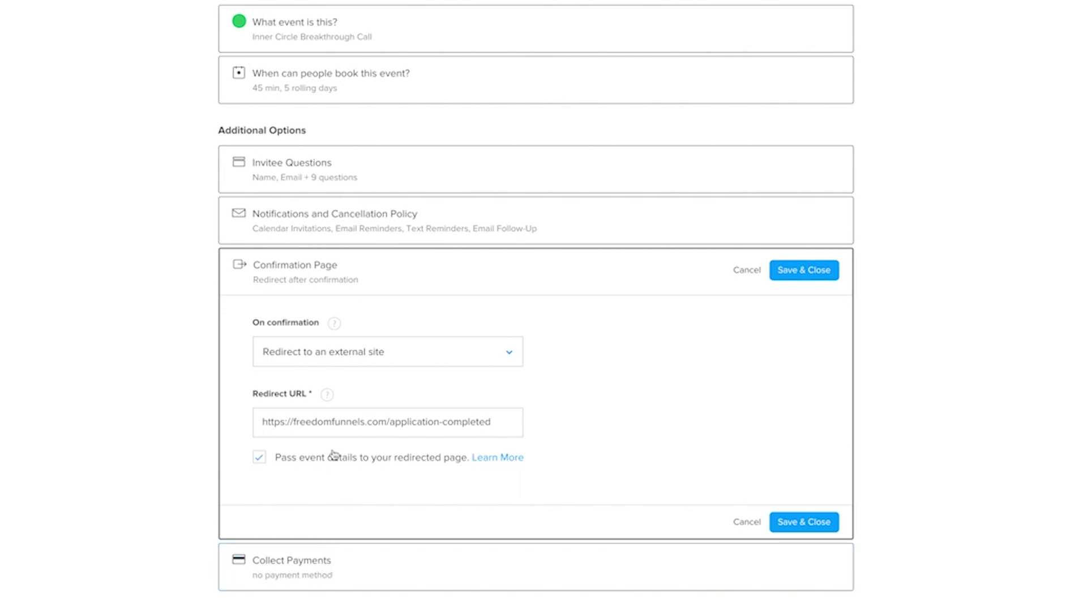
scroll(334, 451, up, 1)
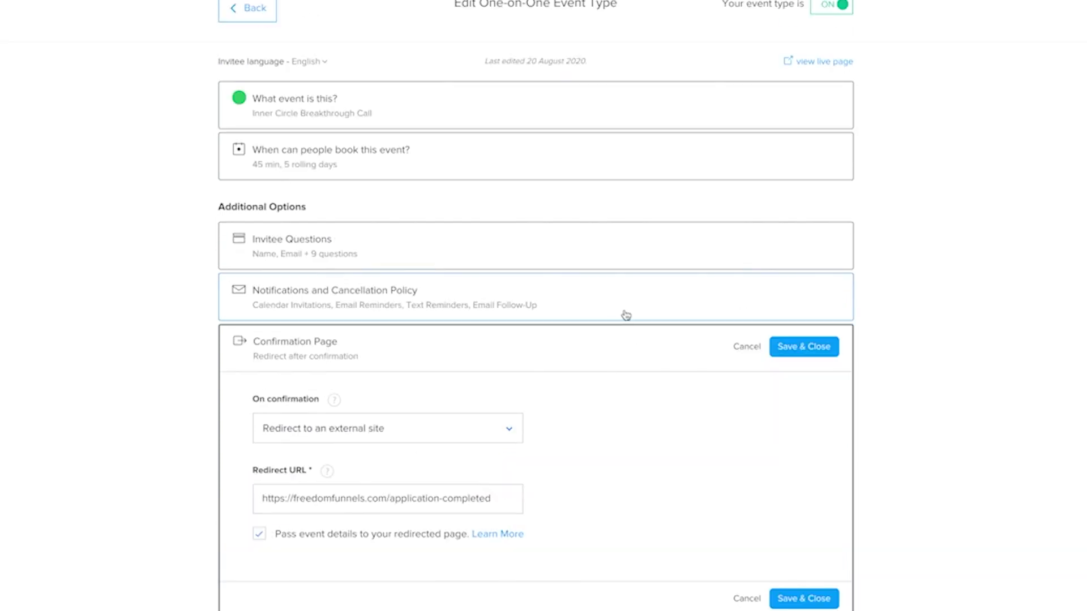
scroll(271, 72, up, 1)
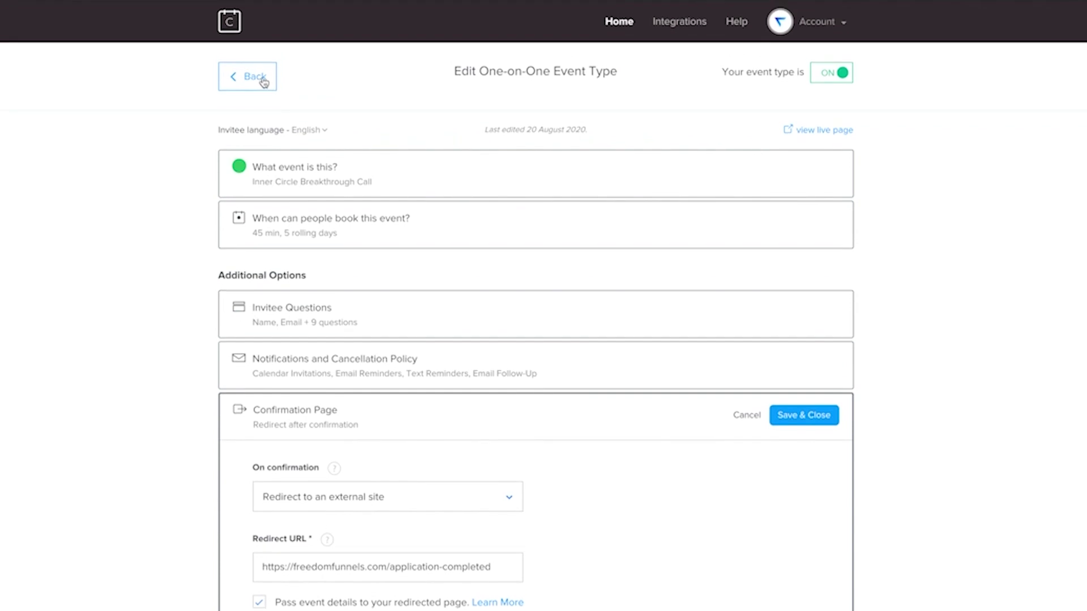
- Copy the Inner Circle Breakthrough Call booking link and choose Add to Website from its gear menu
click(264, 83)
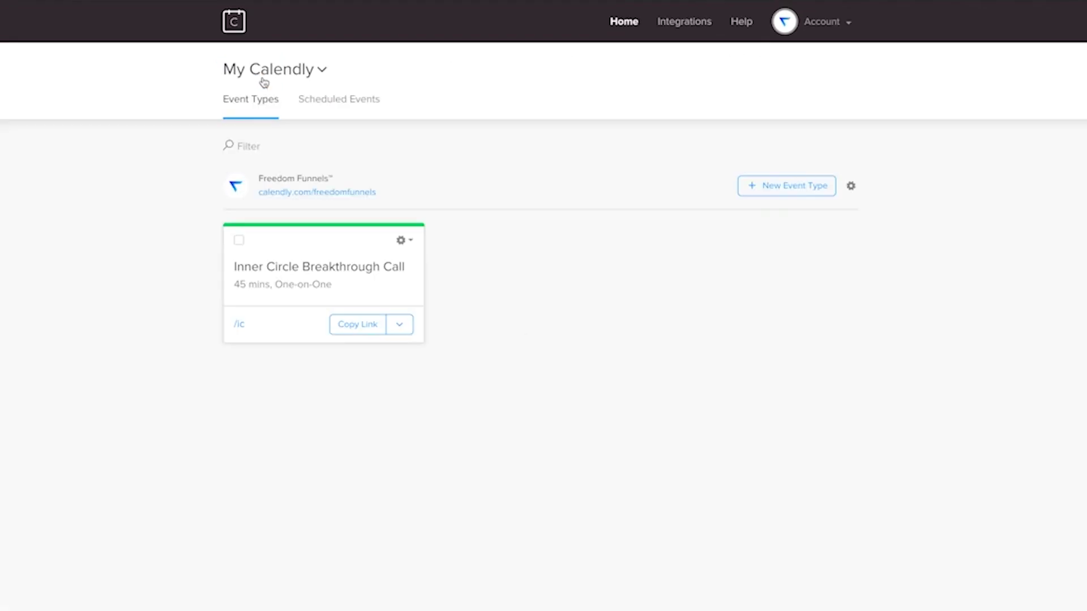
click(400, 324)
click(367, 326)
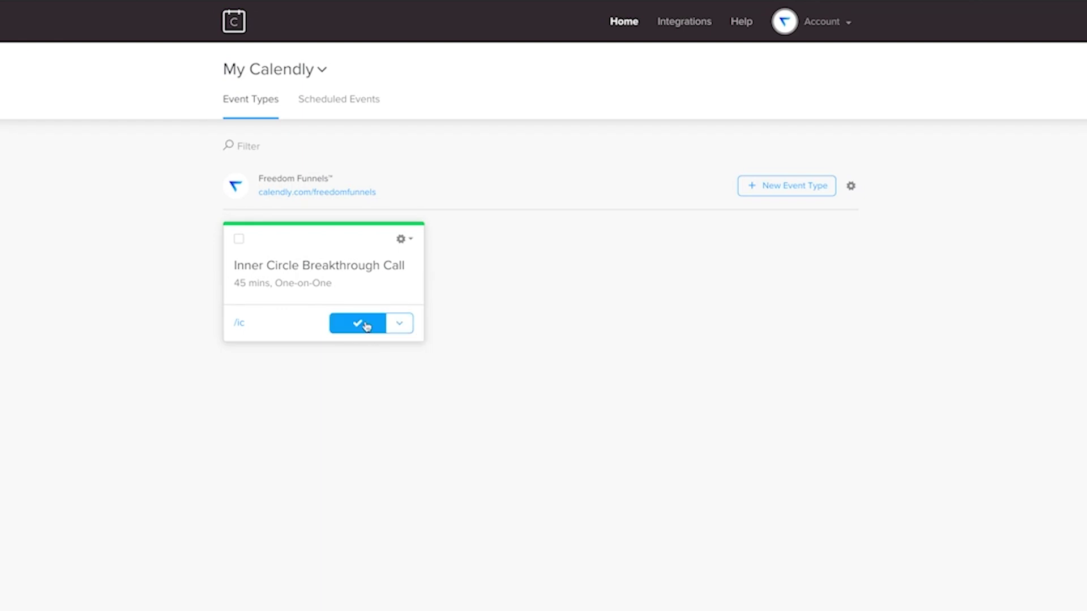
click(404, 240)
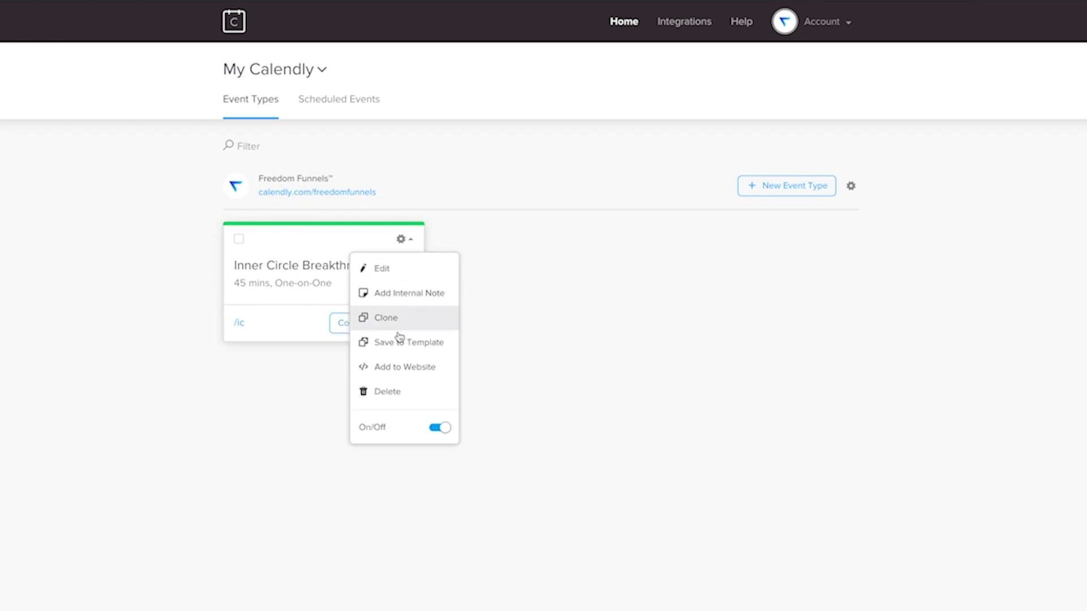
click(398, 367)
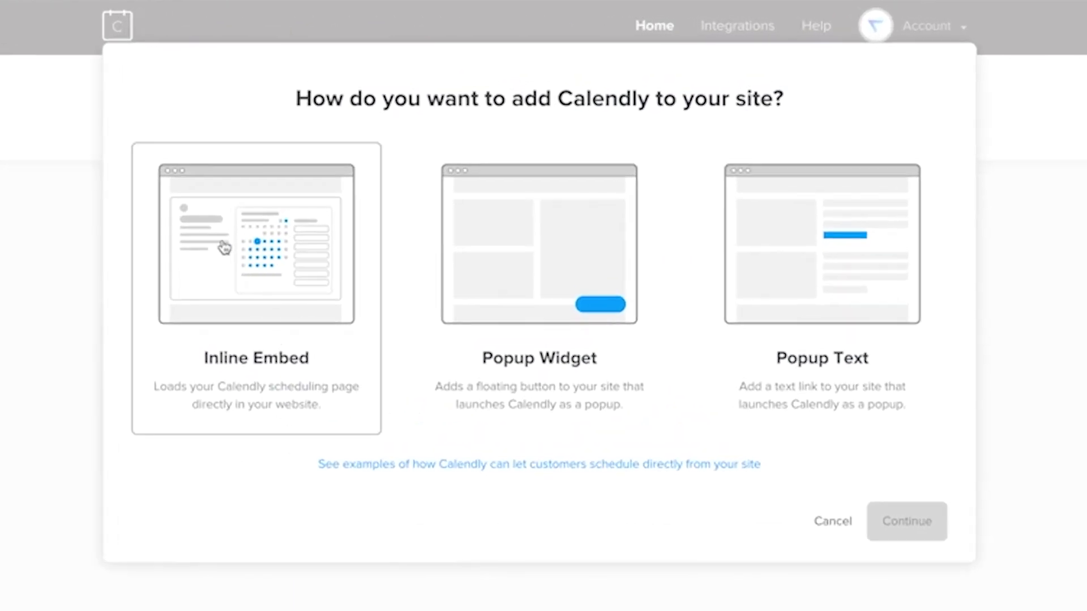
- Select Inline Embed, continue, and copy the generated embed code
click(260, 244)
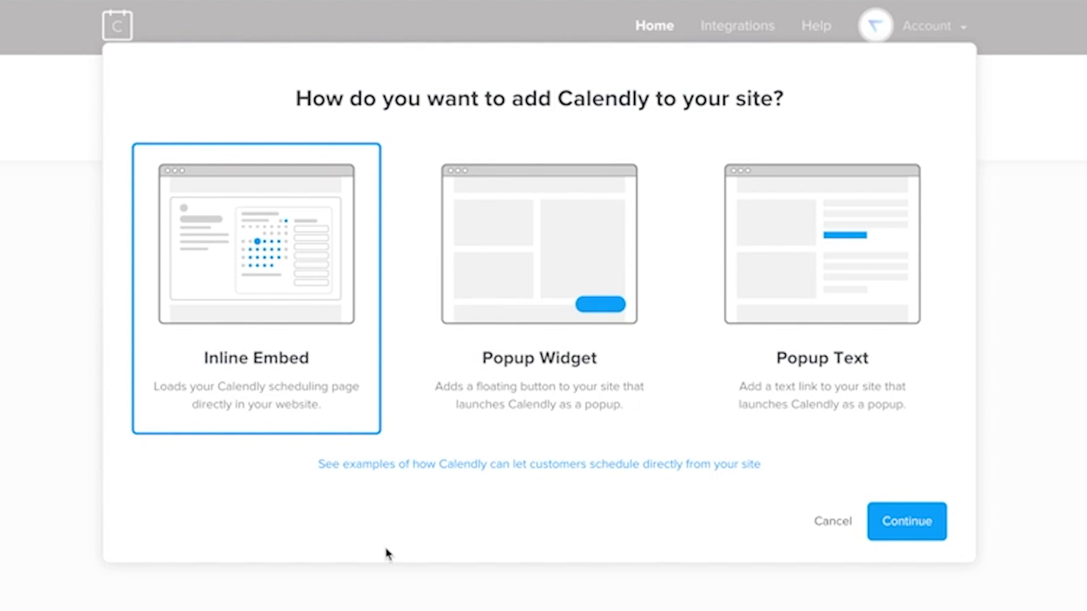
click(939, 535)
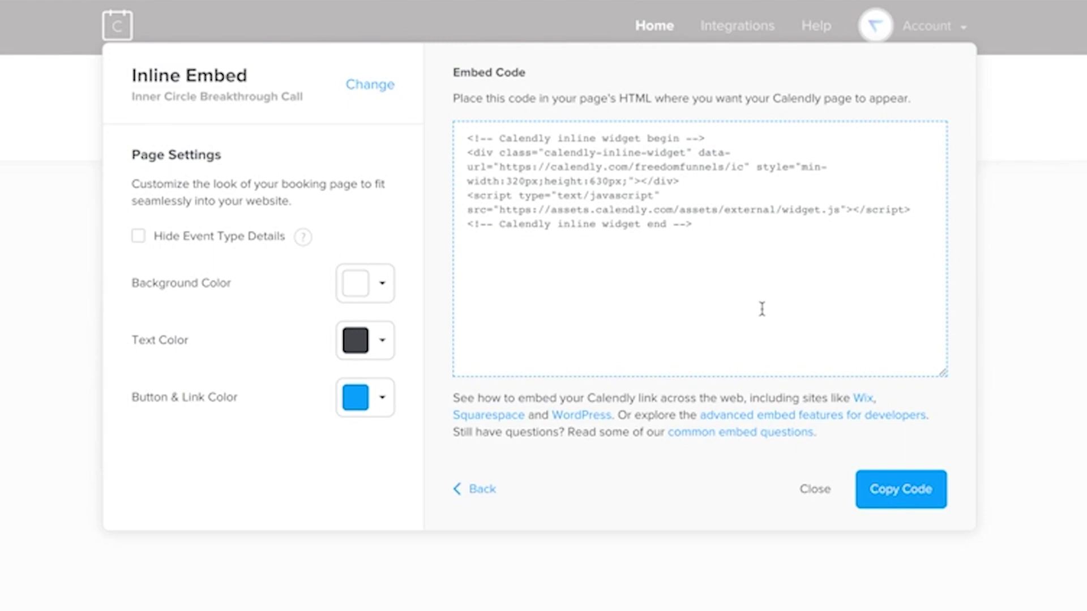
click(908, 506)
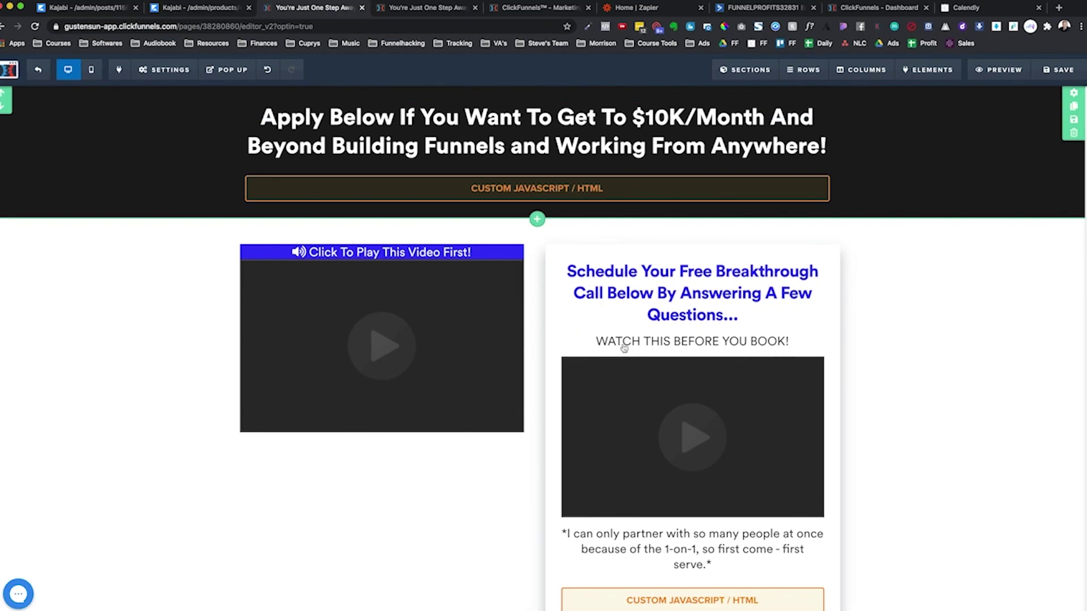
- Paste the Calendly inline embed code into the custom HTML element under the headline and save
click(572, 187)
click(940, 191)
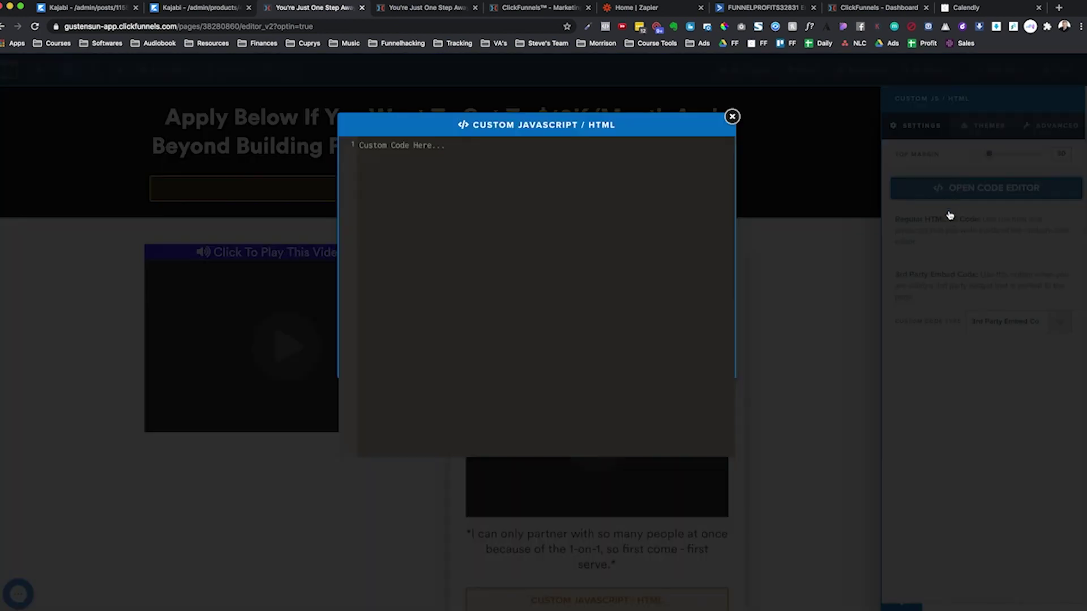
text(<!-- Calendly inline widget begin --> <div class="calendly-inline-widget" data-url="https://calendly.com/freedomfunnels/ic" style="min-width:320px;height:630px;"></div> <script type="text/javascript" src="https://assets.calendly.com/assets/external/widget.js"></script> <!-- Calendly inline widget end -->)
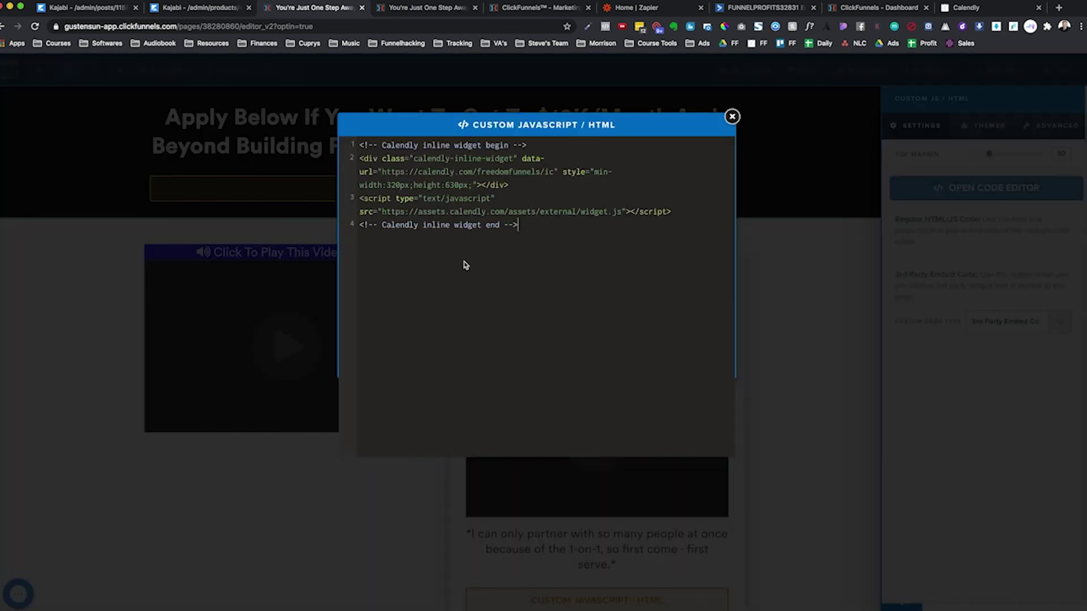
click(787, 209)
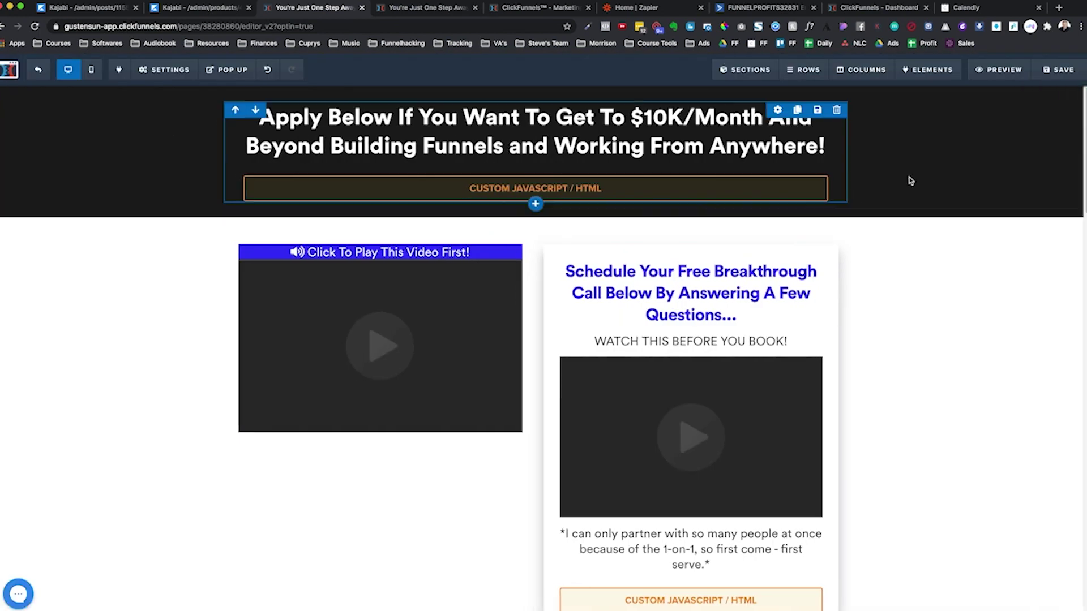
click(998, 71)
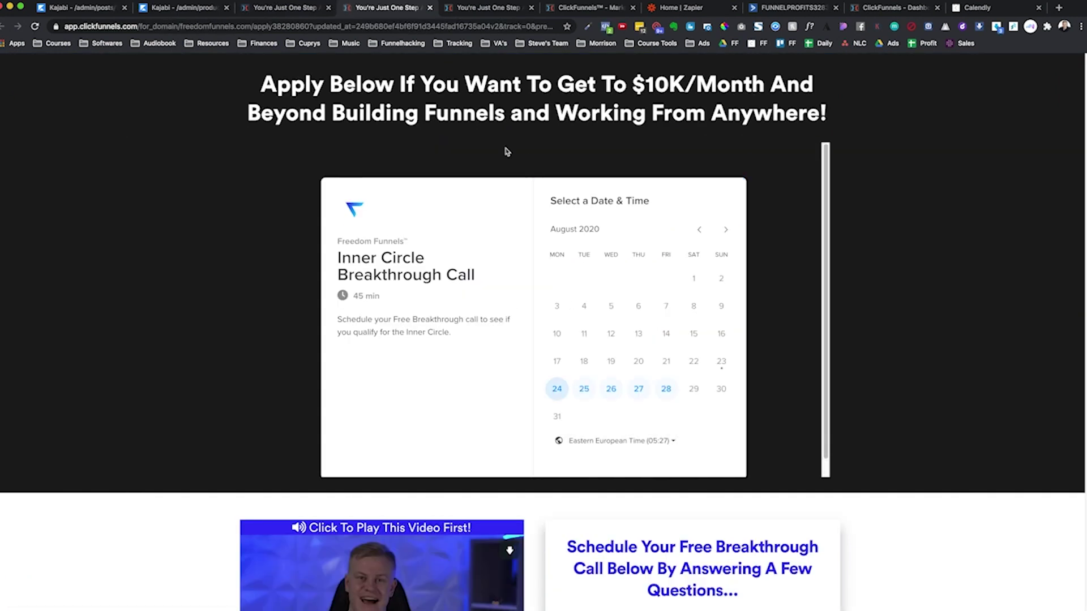
- Close the preview tab with Cmd+W and save the Application Page
key(super+w)
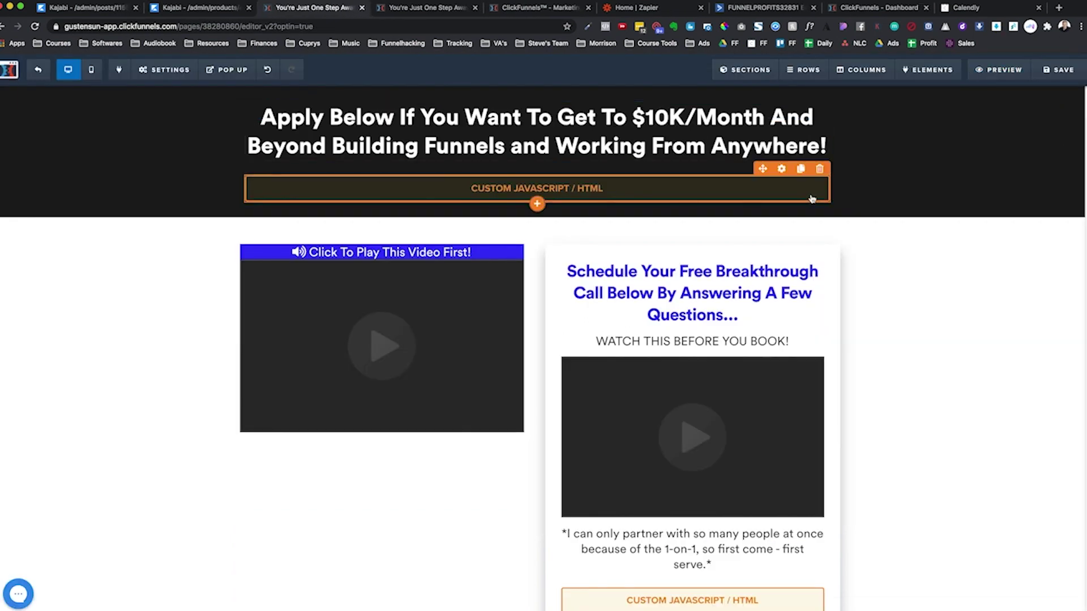
click(1060, 70)
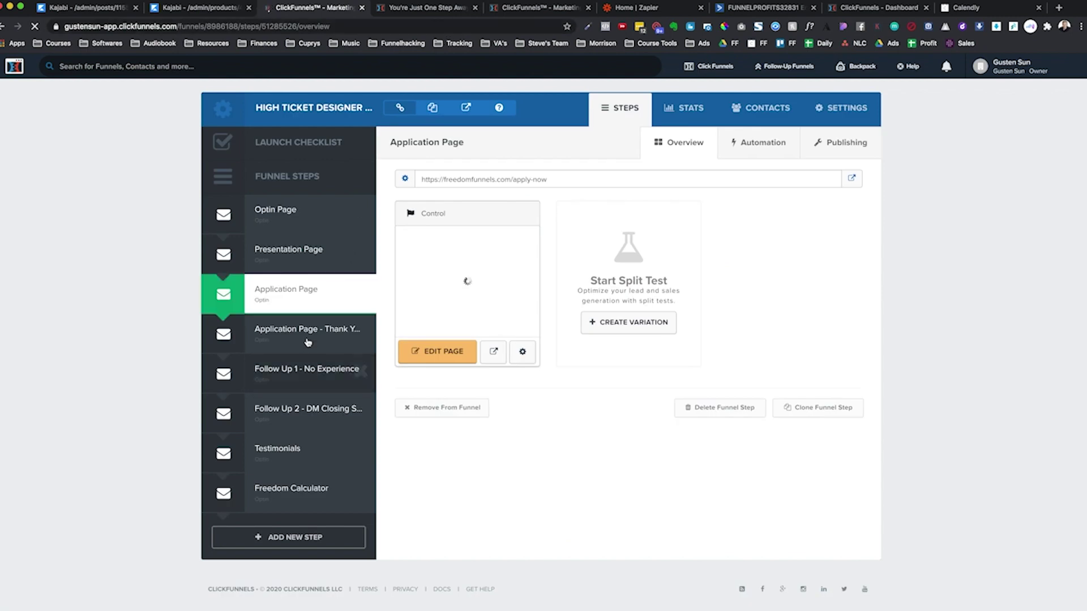
- Confirm the Application Page - Thank You URL is /application-completed, then close Calendly's Inline Embed dialog
click(308, 336)
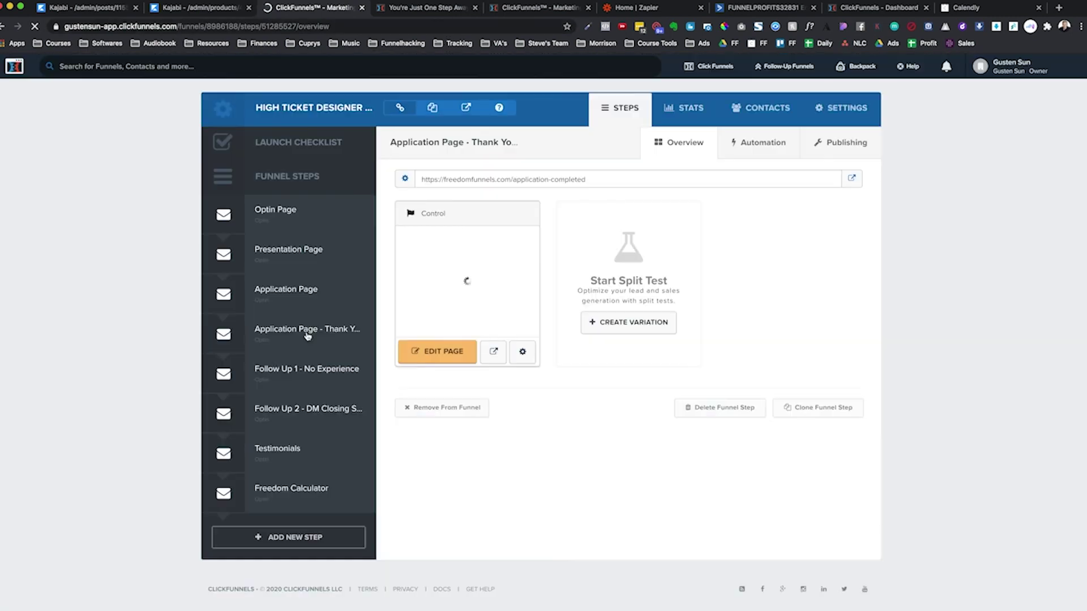
click(588, 181)
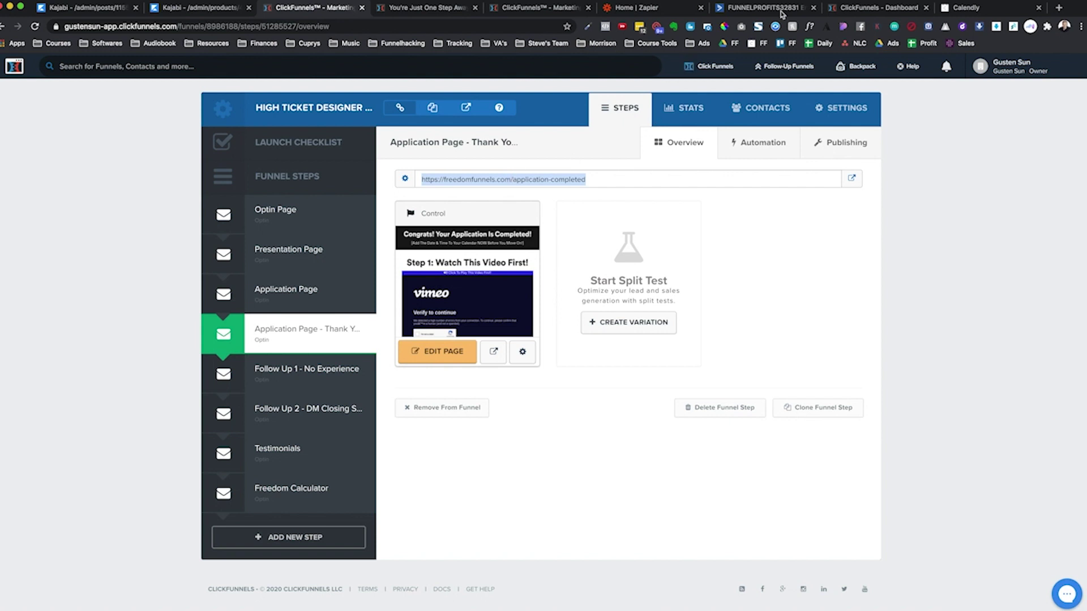
click(962, 7)
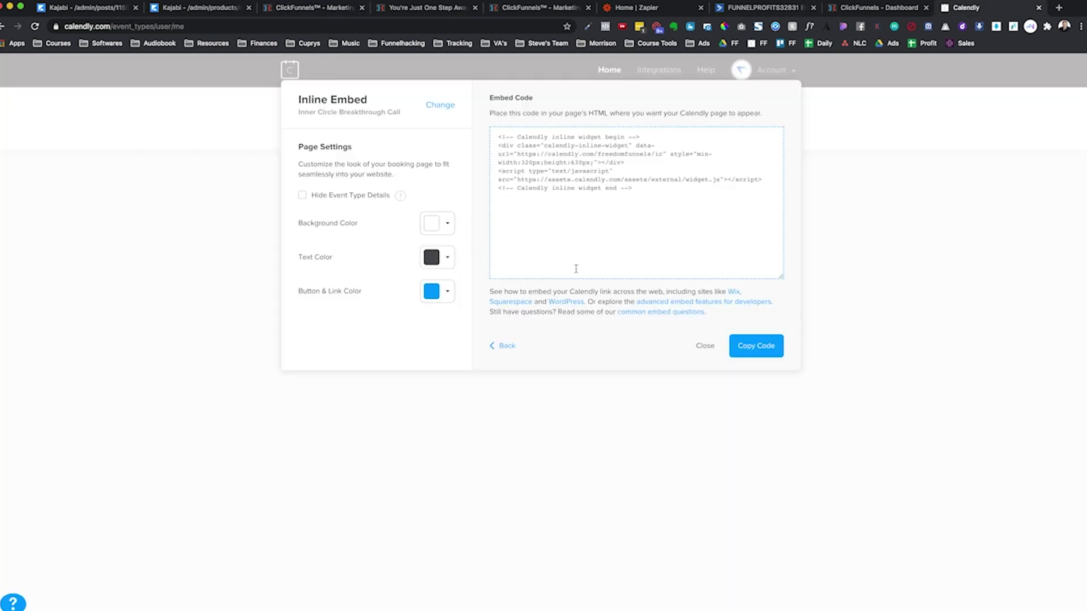
click(702, 345)
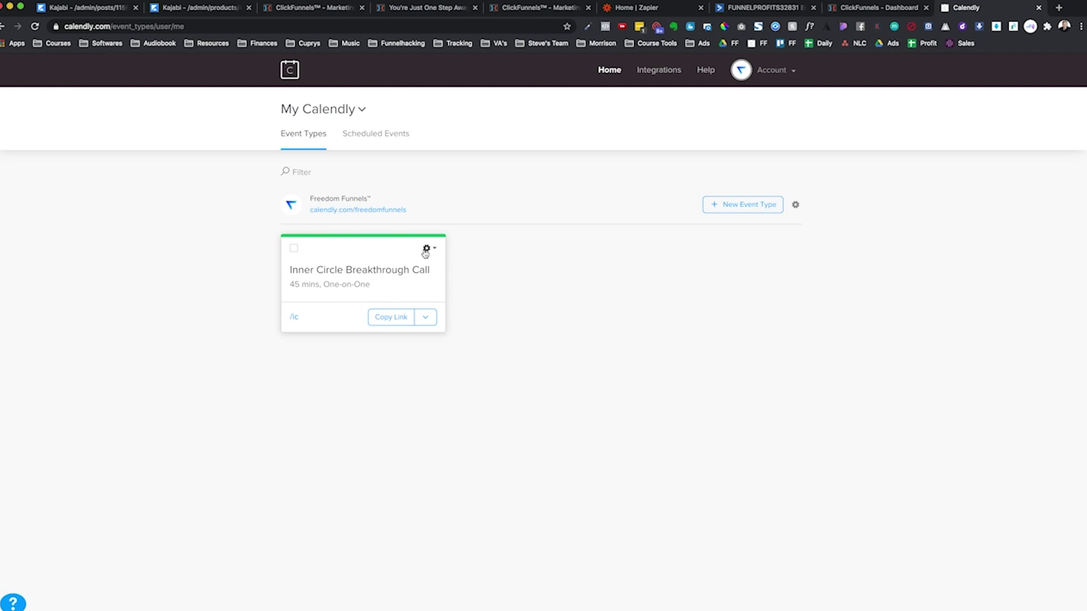